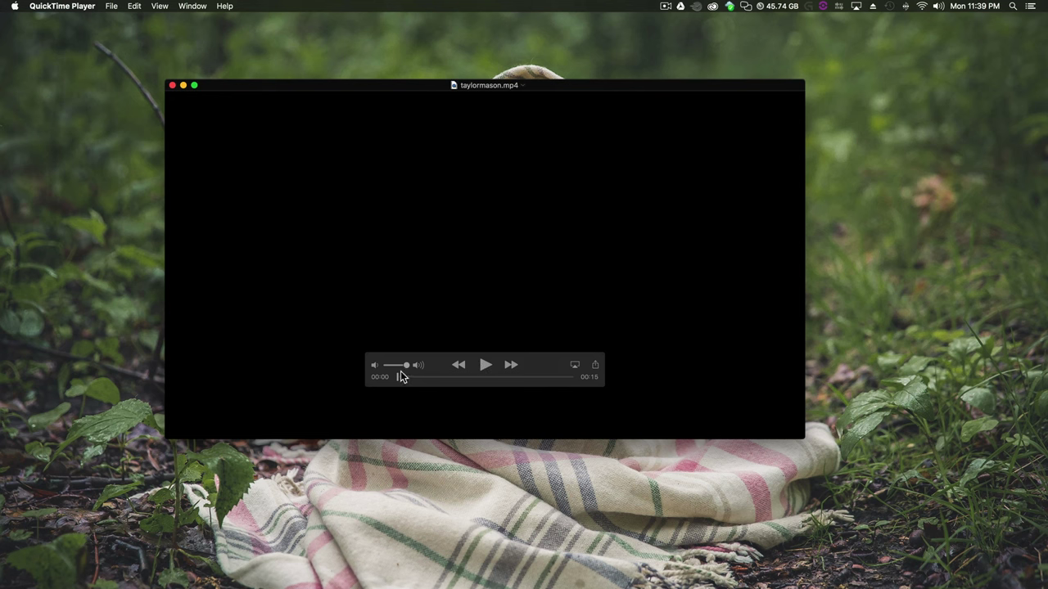
left_click(486, 366)
left_click(400, 377)
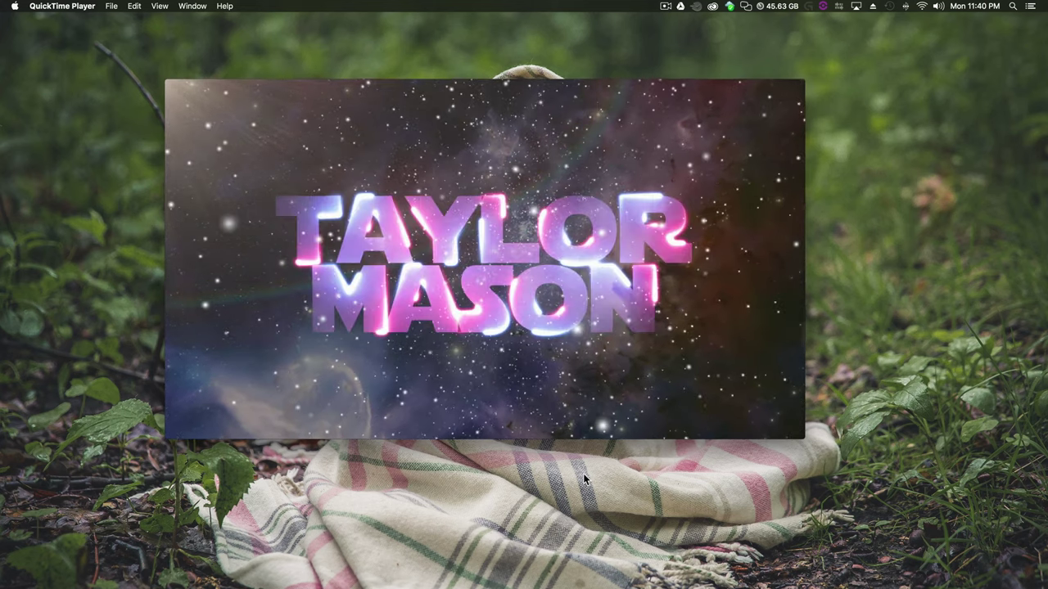
left_click(485, 365)
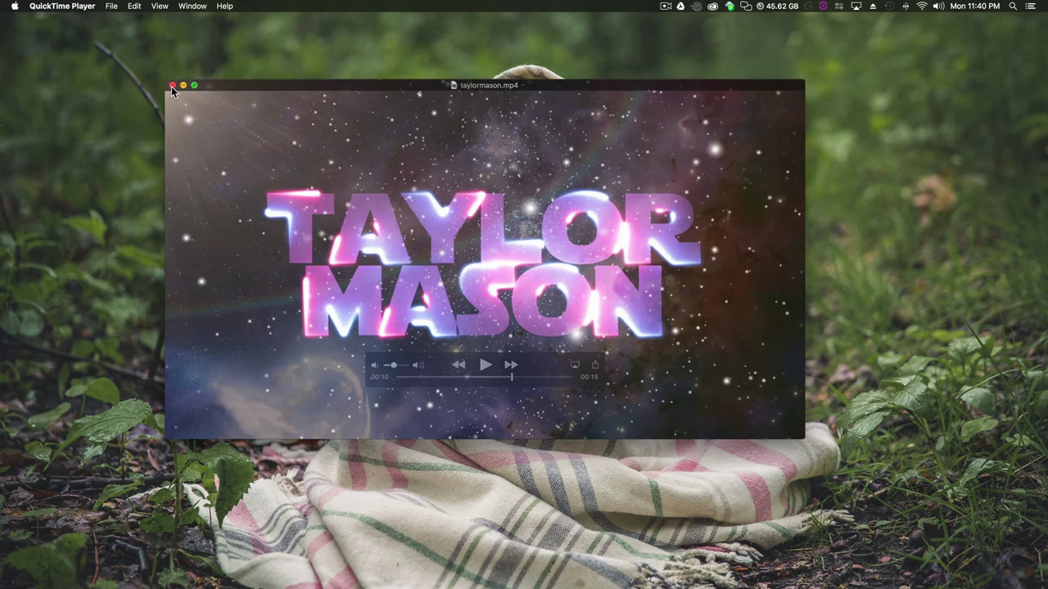
left_click(170, 85)
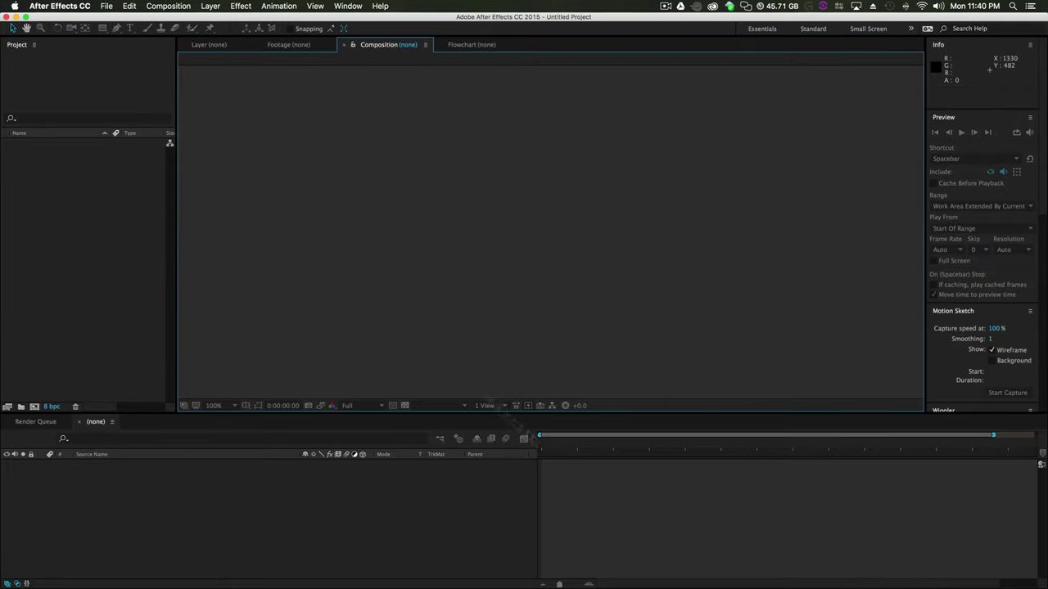
From the Project panel, create Comp 1 at 1920×1080, 23.976 fps, with a 0:00:25:00 duration
left_click(18, 21)
left_click(64, 162)
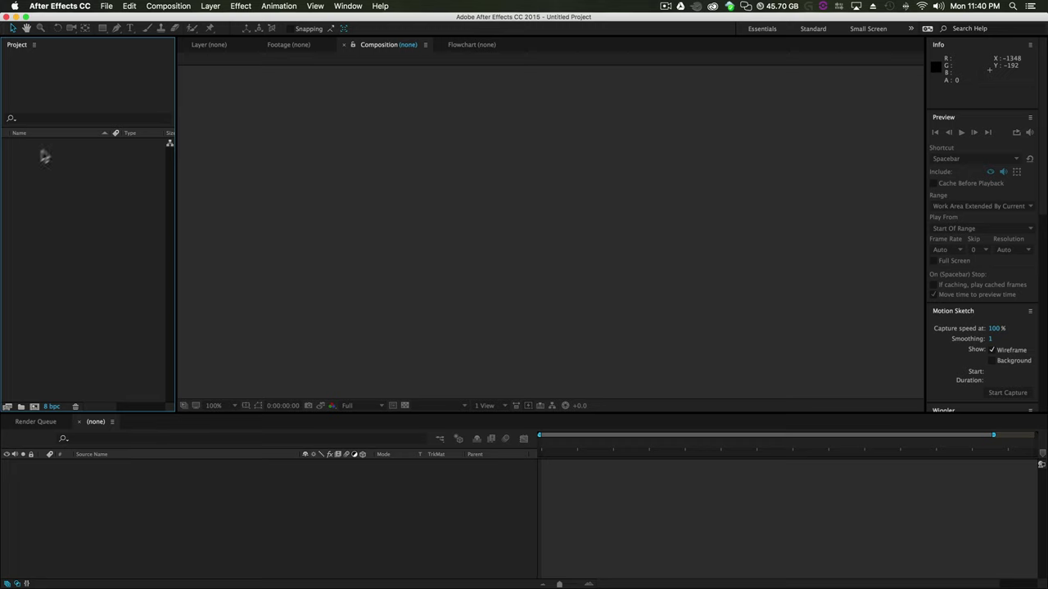
right_click(41, 156)
left_click(61, 164)
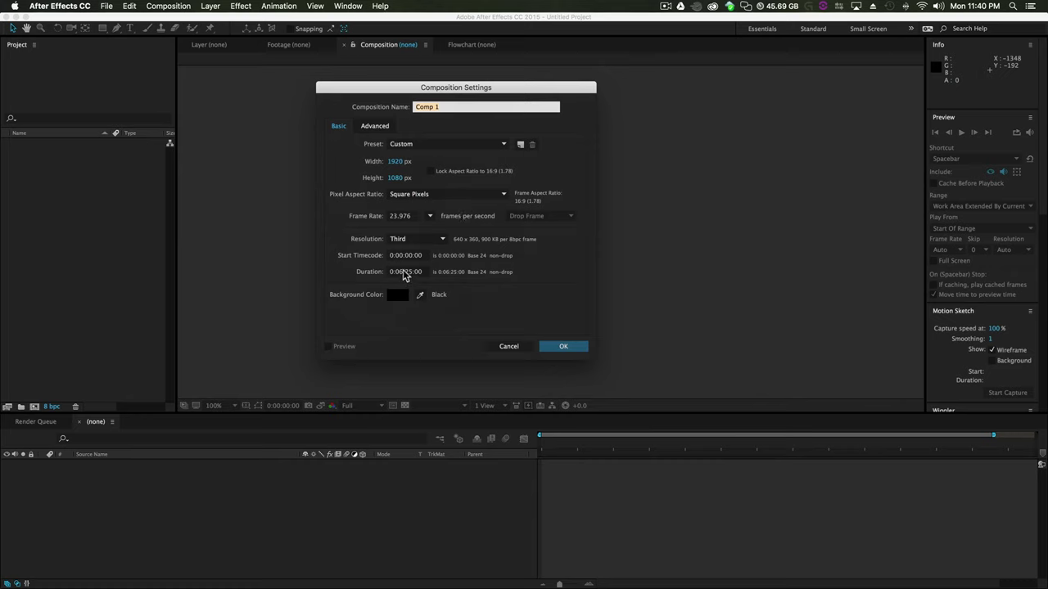
left_click(401, 272)
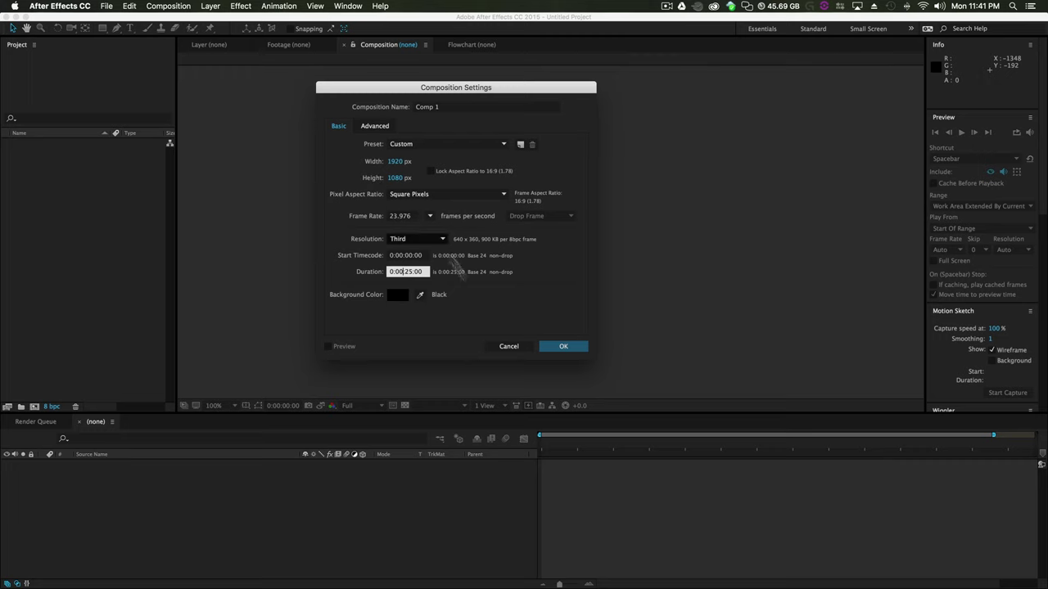
left_click(562, 348)
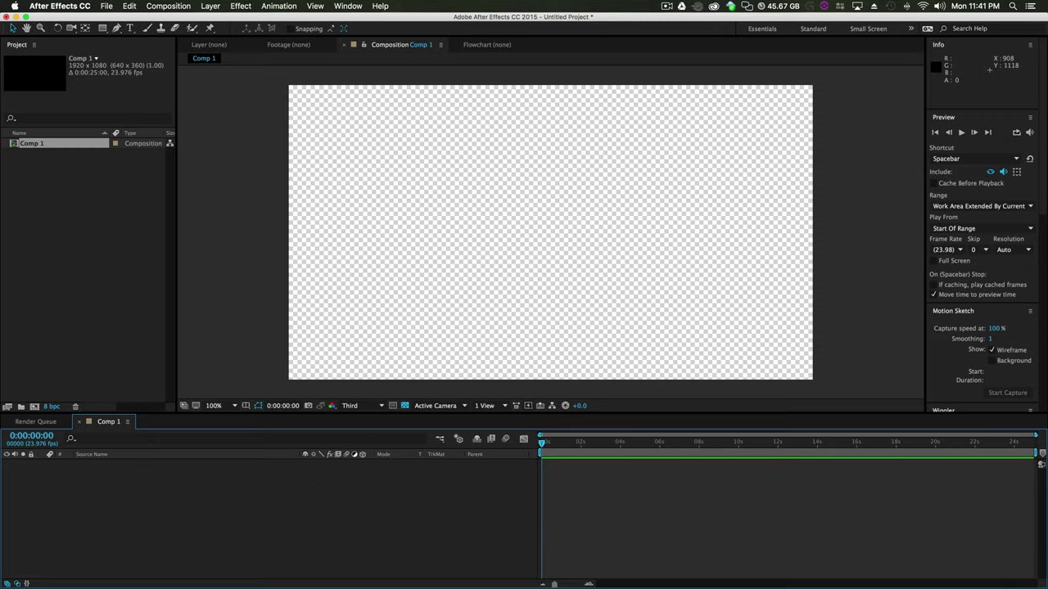
Reopen the taylormason.mp4 reference, check its title frame, then close it
key("super+Tab")
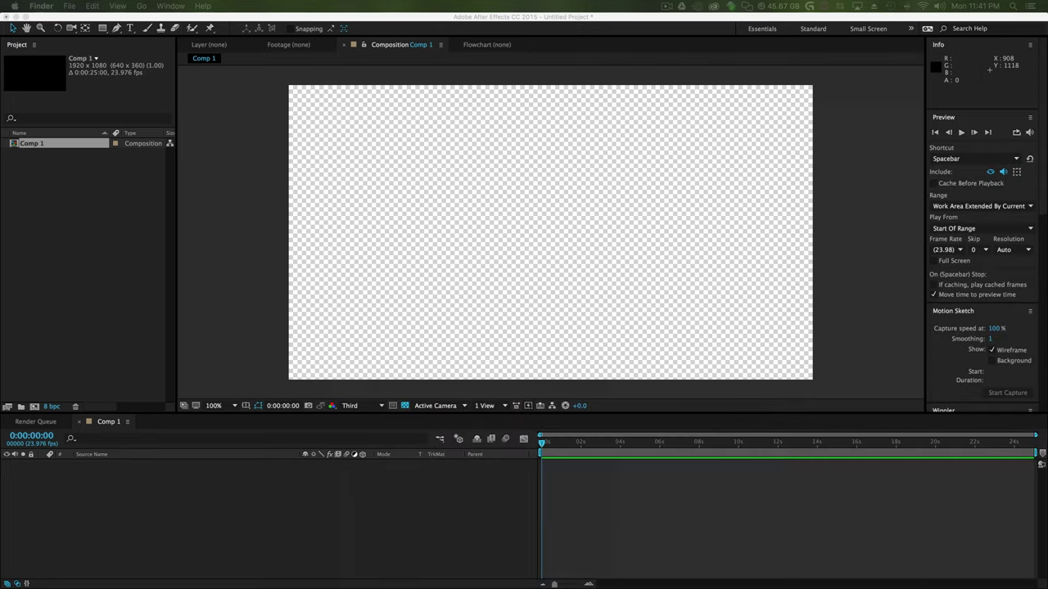
key("super+o")
left_click_drag(340, 382, 422, 380)
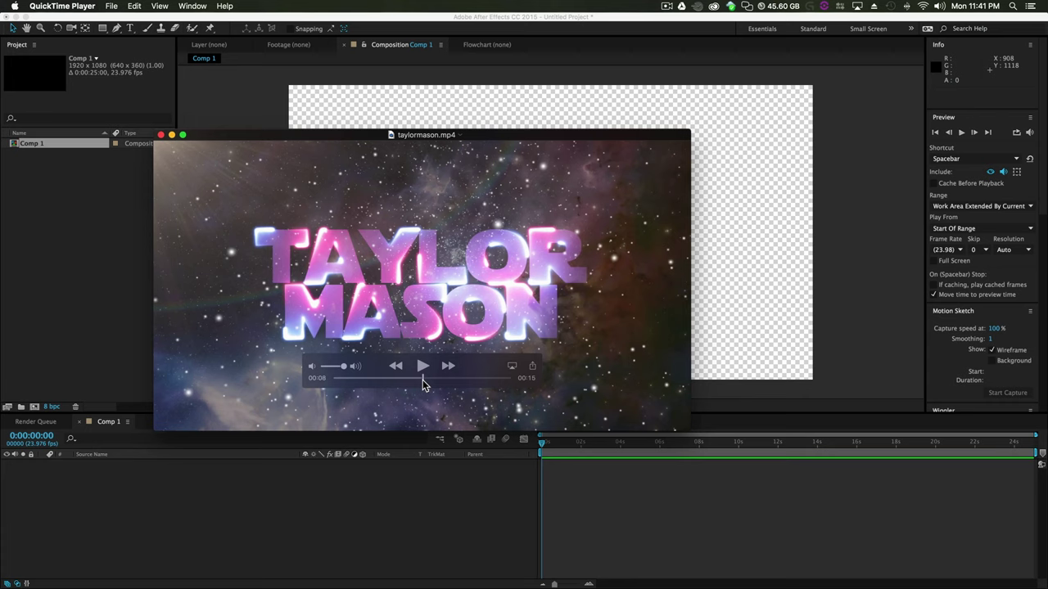
left_click(162, 134)
Create a new 1920×1080 black solid layer named 'particles' from the timeline
left_click(70, 257)
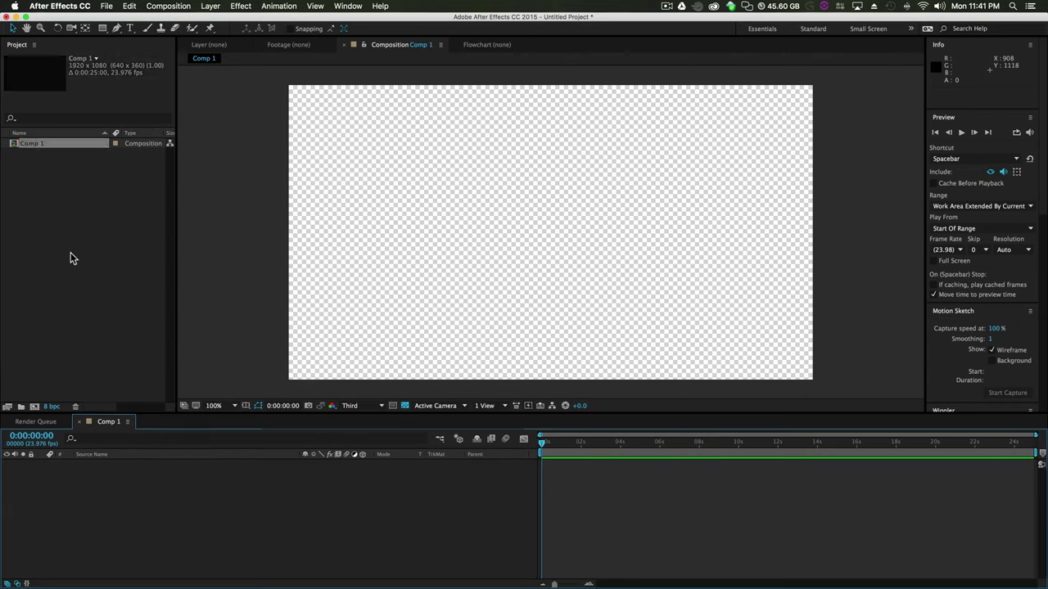
right_click(92, 512)
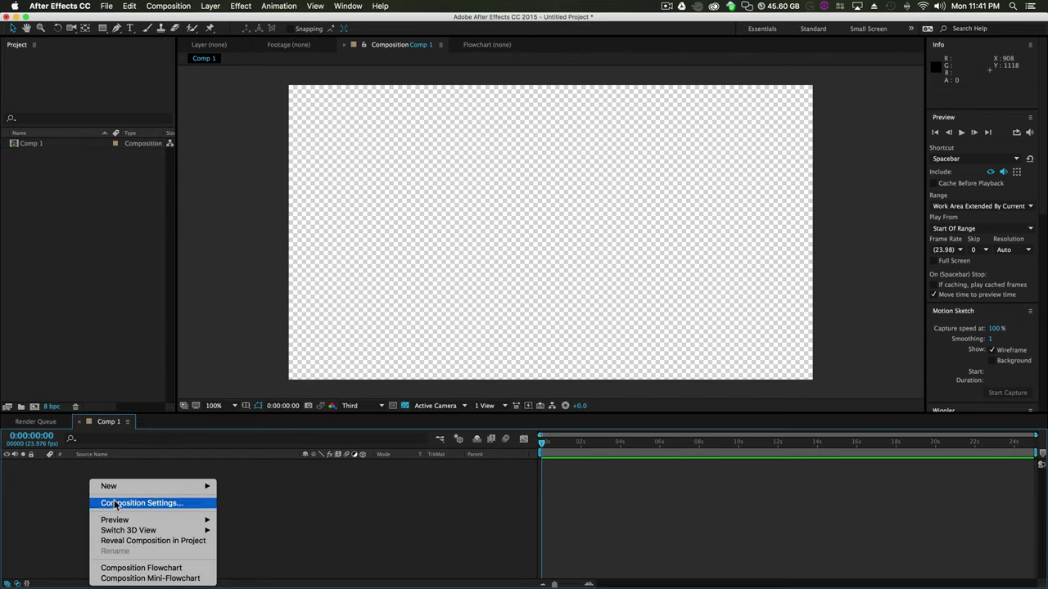
mouse_move(123, 483)
left_click(246, 507)
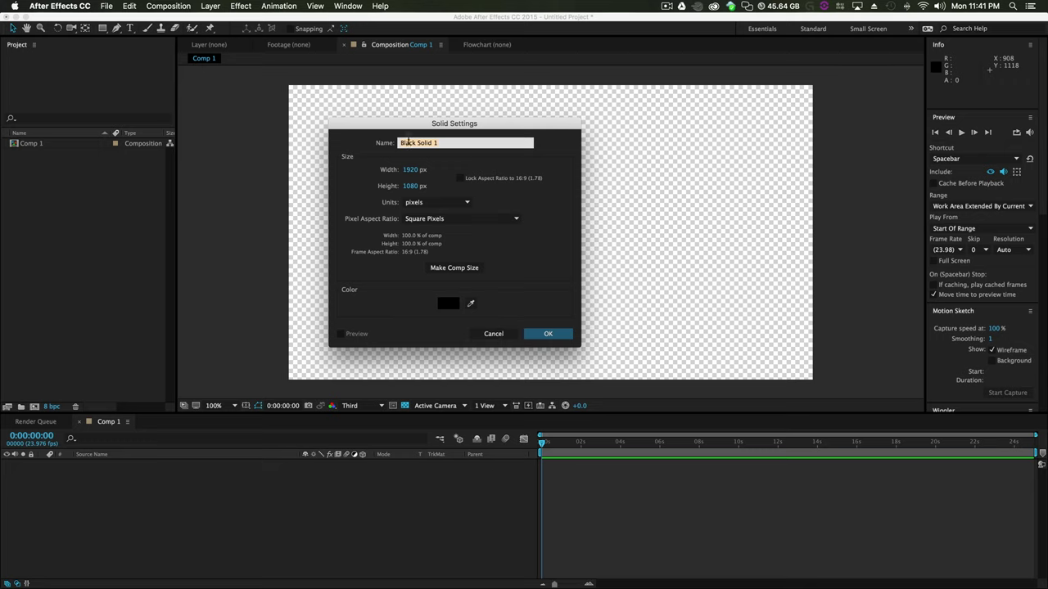
type("Farticles")
key("Return")
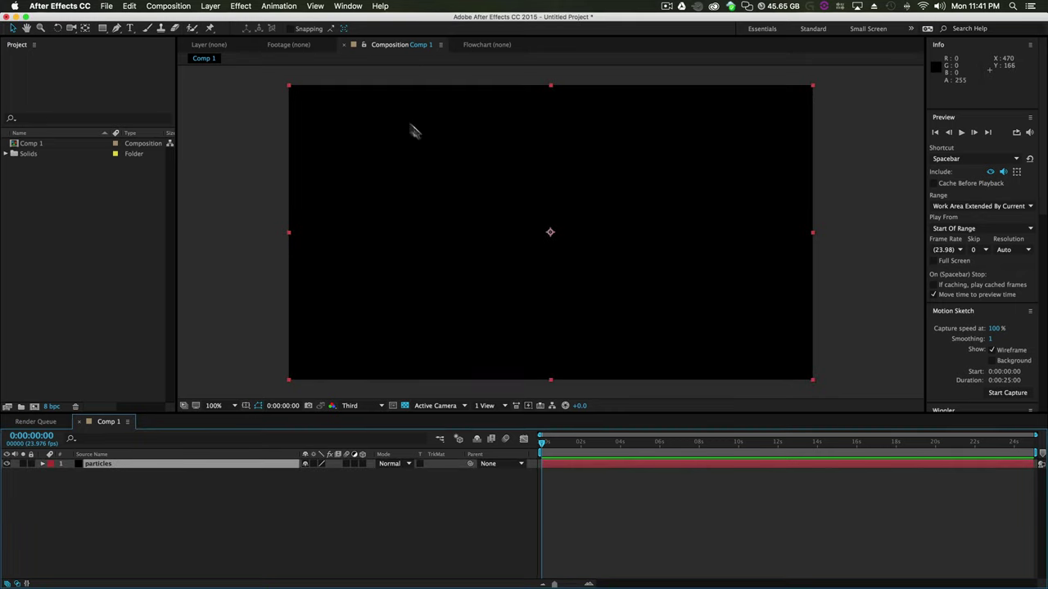
Show the Effects & Presets panel and dock it on the right side
left_click(346, 6)
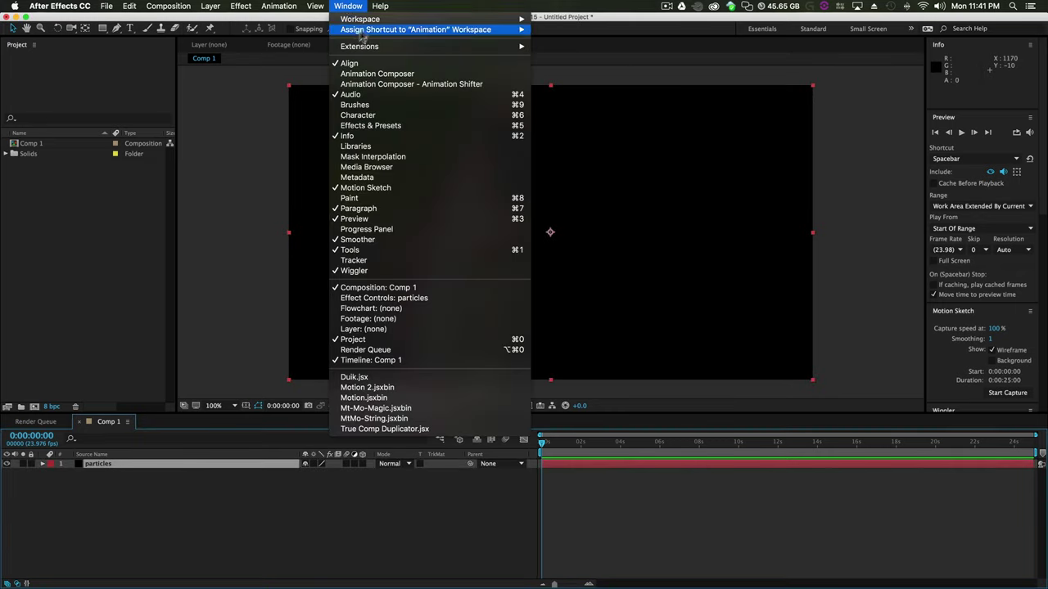
left_click(370, 126)
left_click_drag(823, 131, 971, 402)
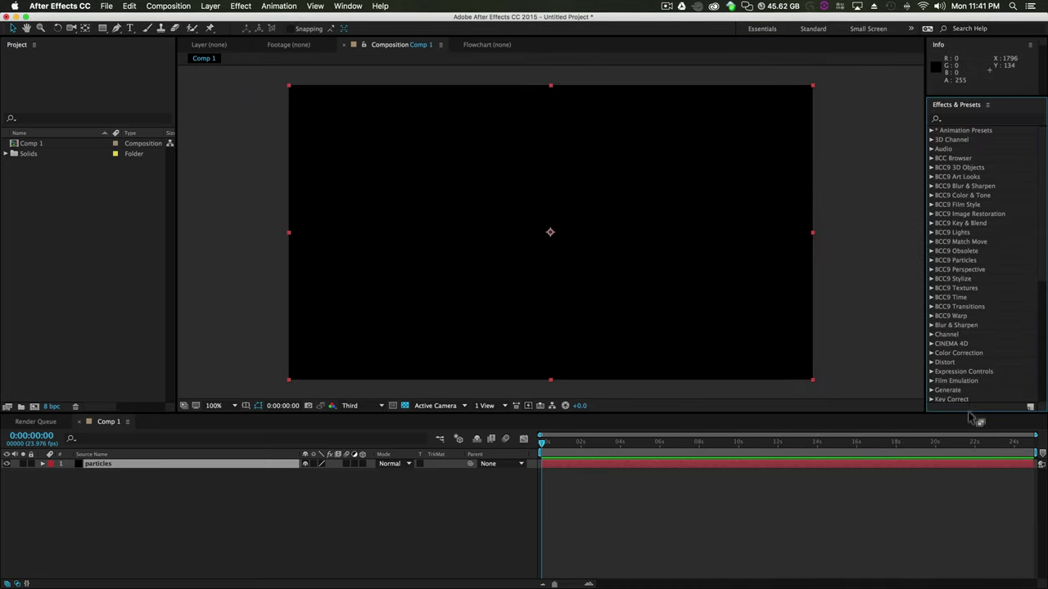
left_click_drag(969, 412, 974, 451)
left_click_drag(959, 107, 969, 262)
Search 'cc par', apply CC Particle World to the particles layer, and show a black background
left_click(969, 270)
type("c")
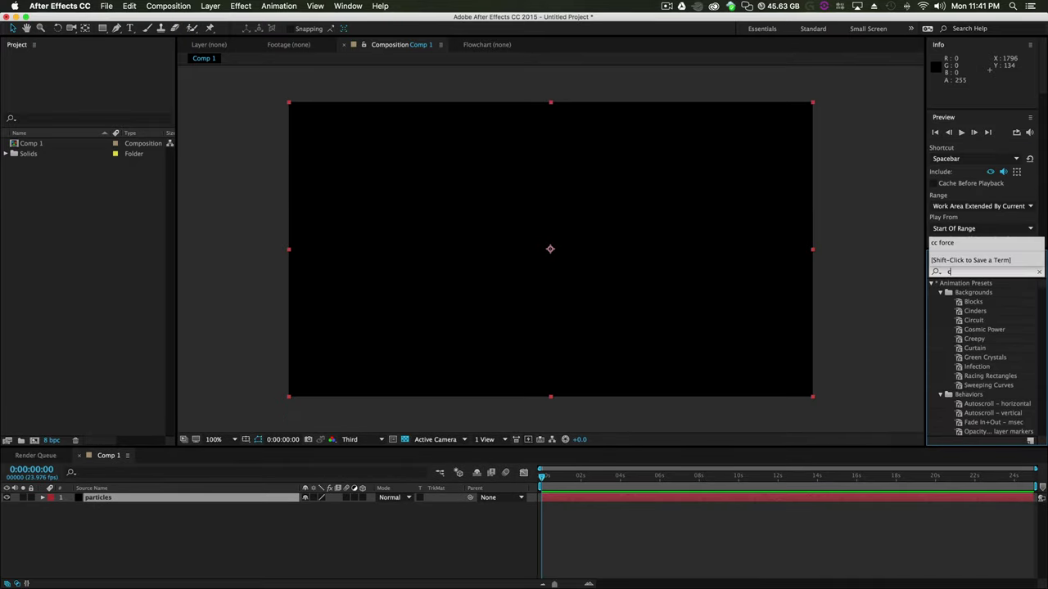
type("c par")
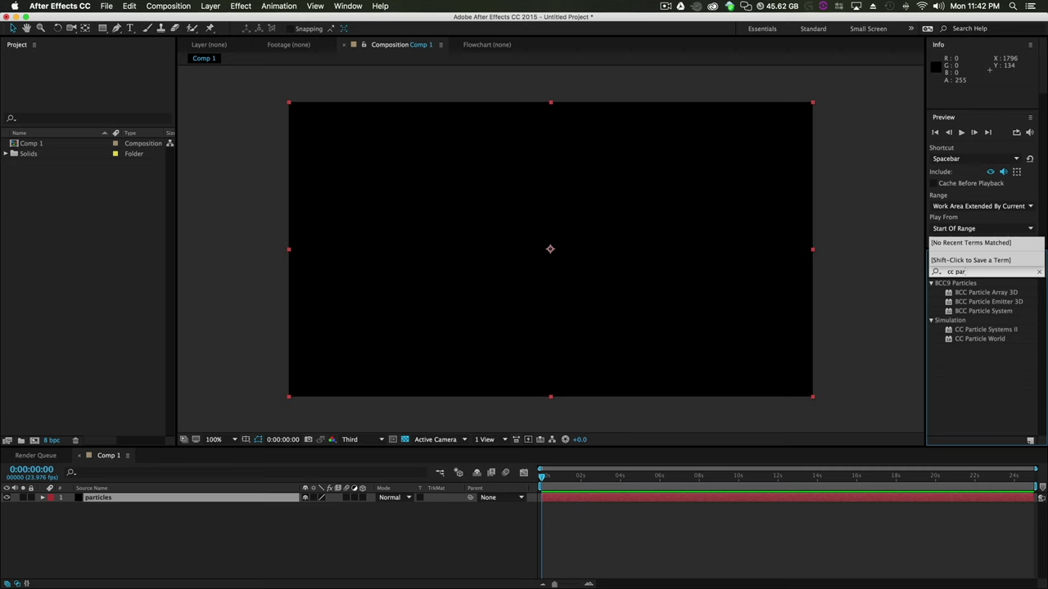
left_click_drag(993, 343, 115, 501)
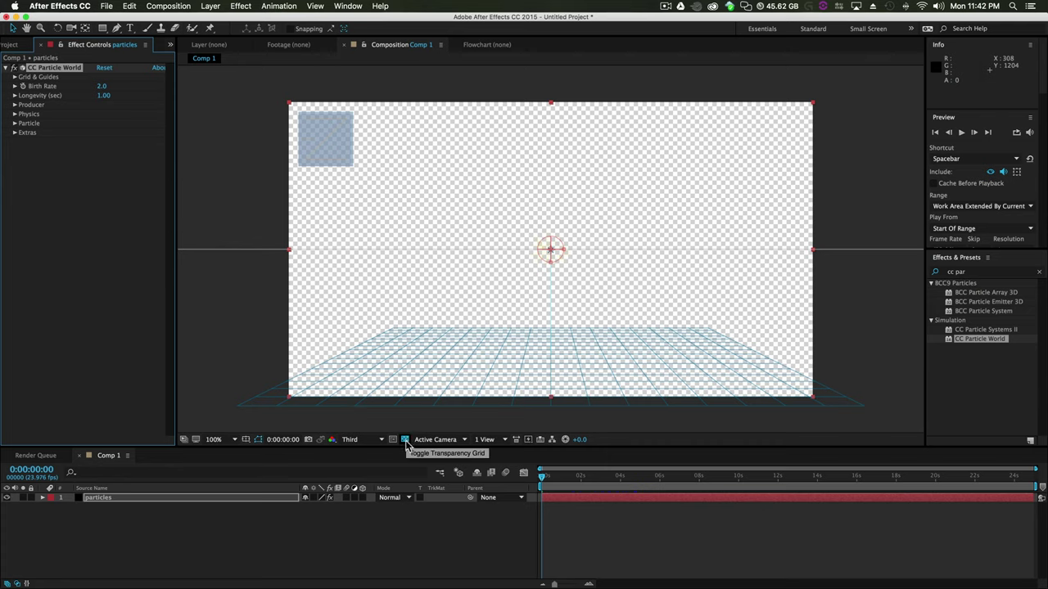
left_click(404, 441)
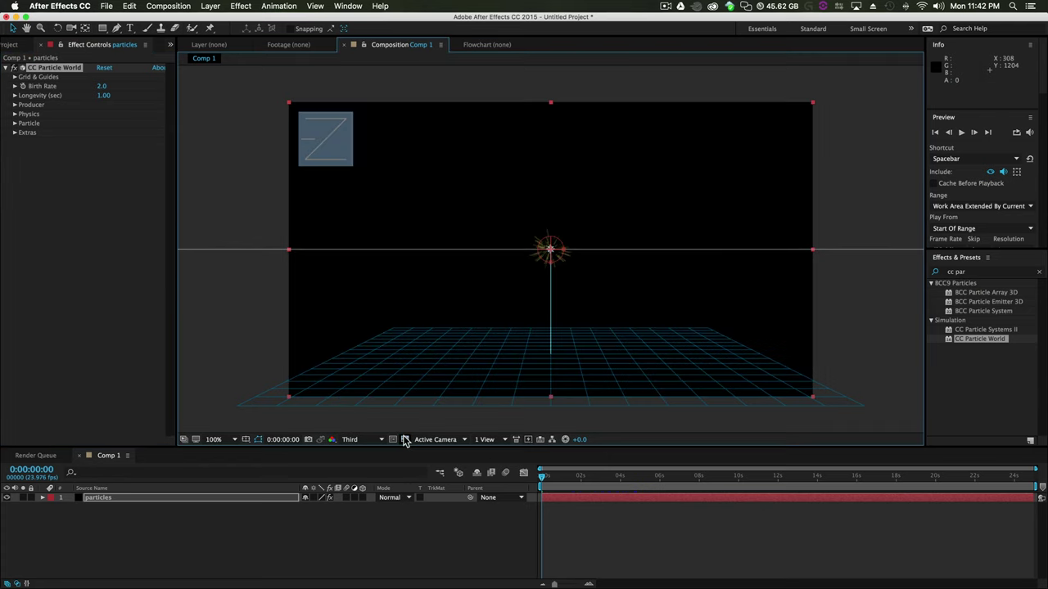
Preview the particle animation and park the time at about 2 seconds
key("space")
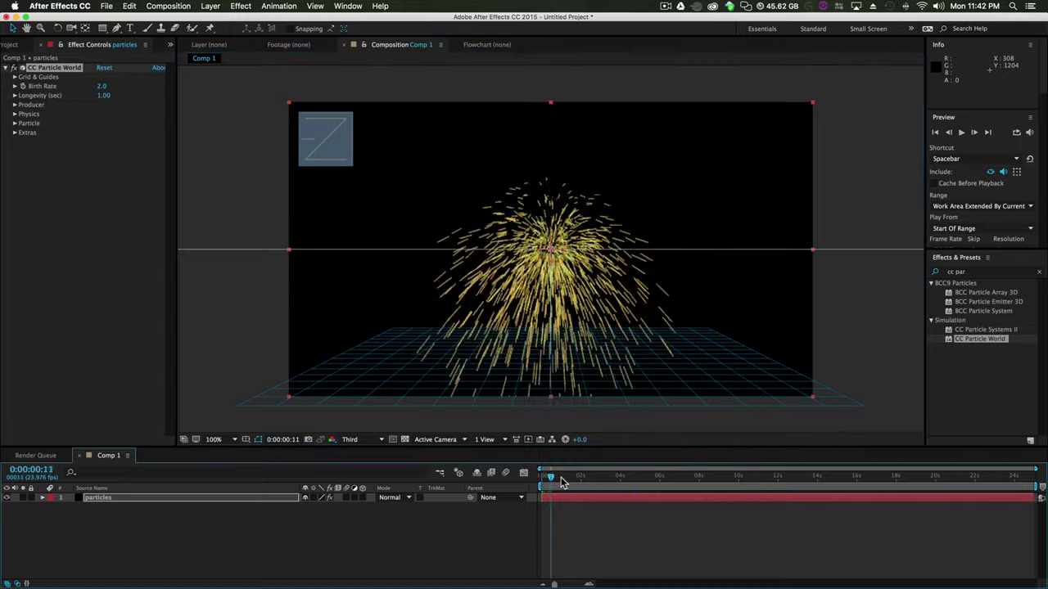
key("space")
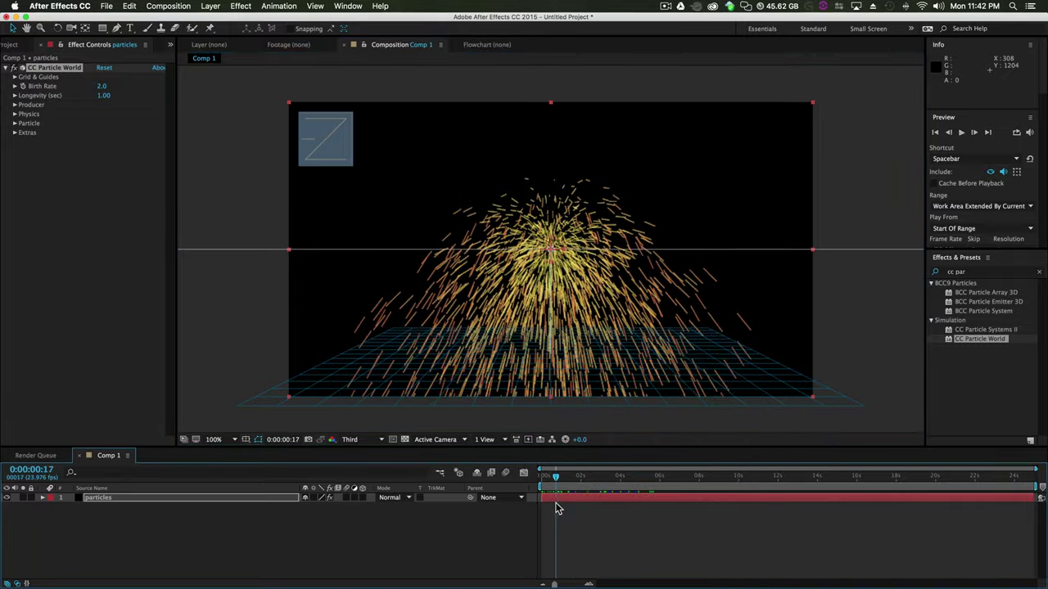
key("space")
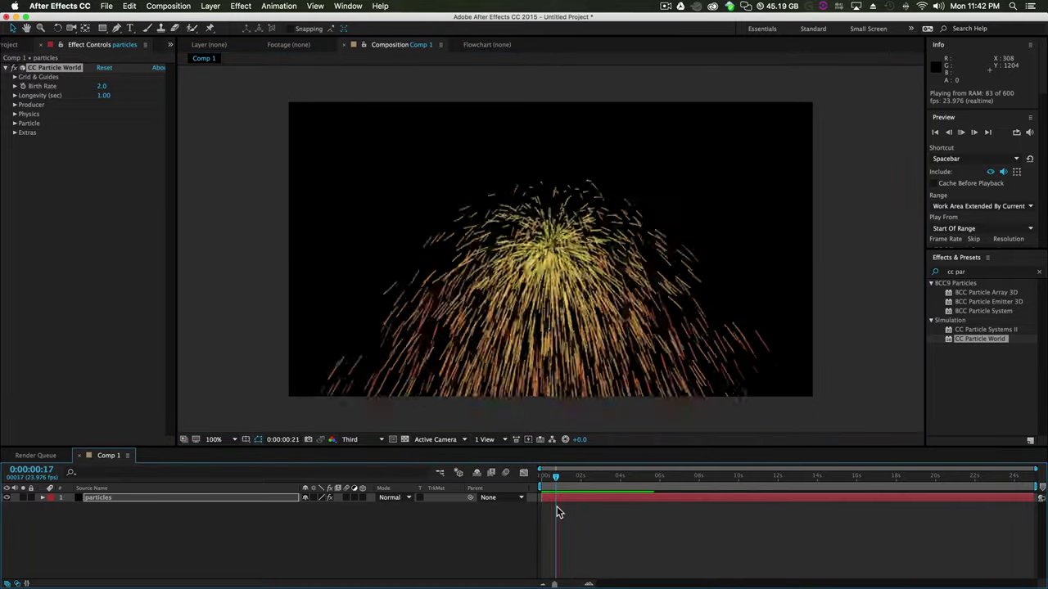
left_click_drag(586, 476, 590, 481)
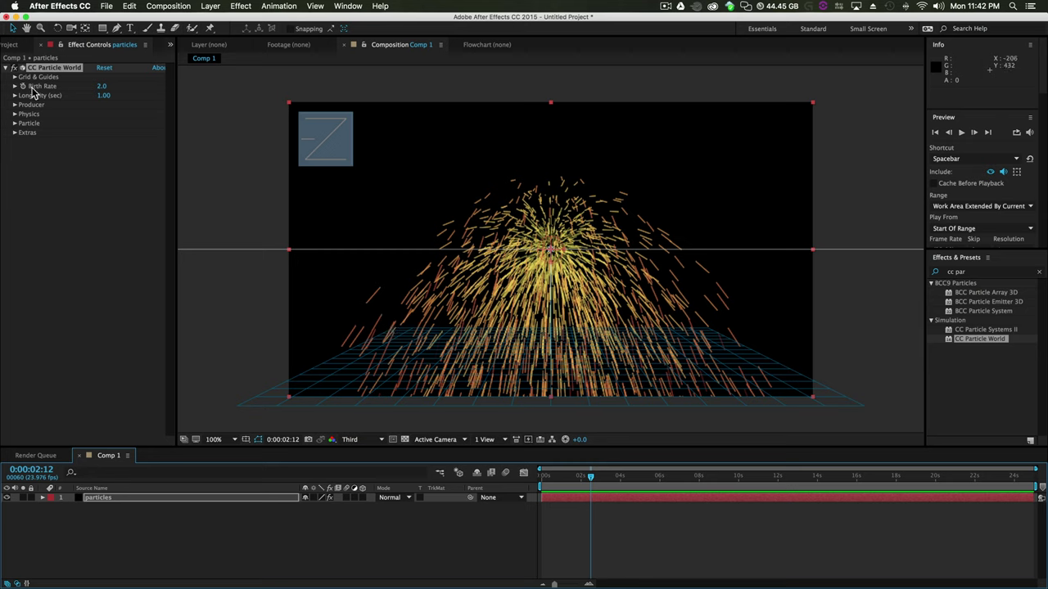
Set Birth Rate to 1.0, lengthen Longevity slightly, and open the Producer settings
left_click(101, 86)
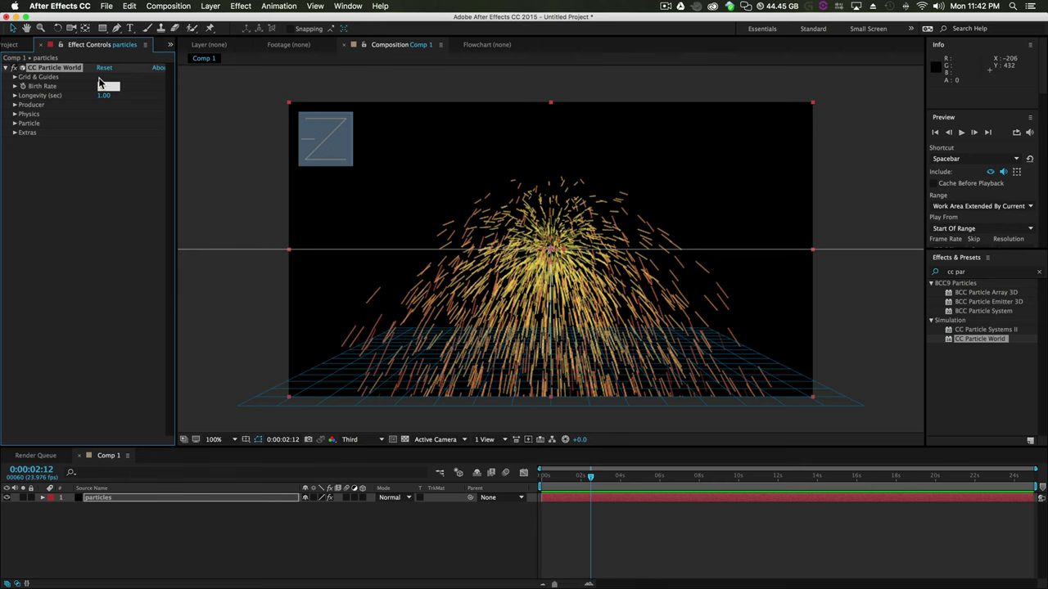
key("Return")
left_click_drag(108, 88, 112, 87)
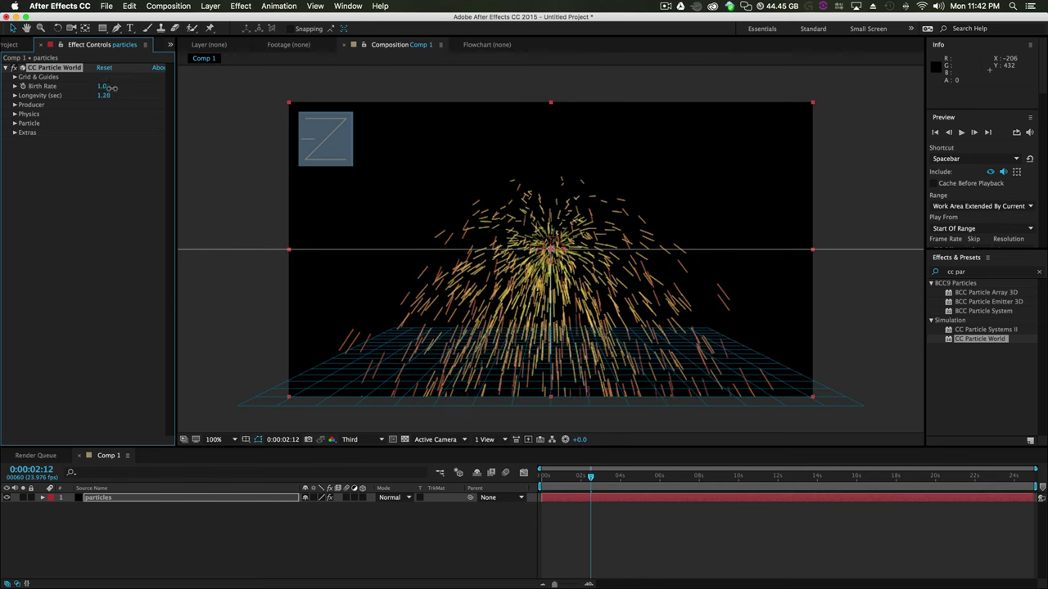
left_click(14, 114)
left_click(15, 105)
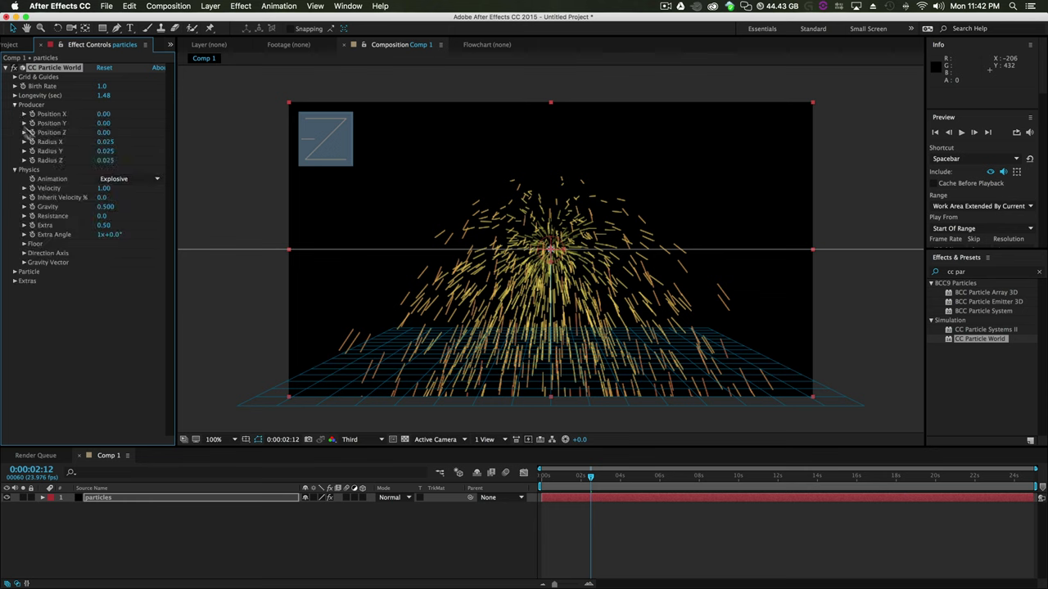
left_click_drag(102, 116, 117, 143)
key("super+z")
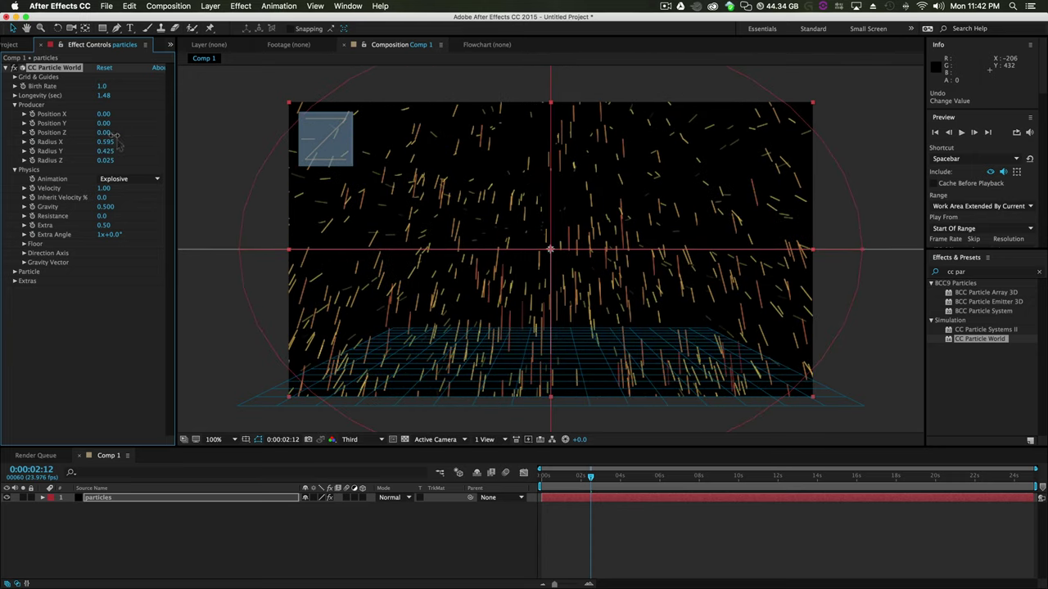
Set the particle Velocity to 0.10 and Gravity to 0
left_click(104, 188)
type("0.1")
left_click(119, 298)
left_click(104, 206)
type("0")
key("Return")
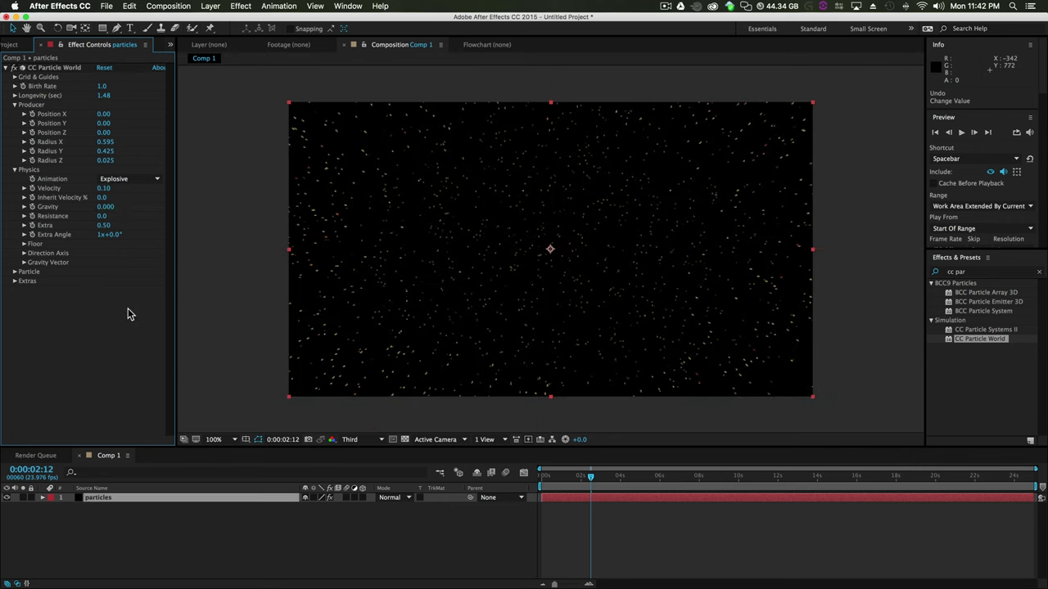
Preview gravity at 0.110 and -0.380, then return Gravity to 0
left_click(559, 480)
key("space")
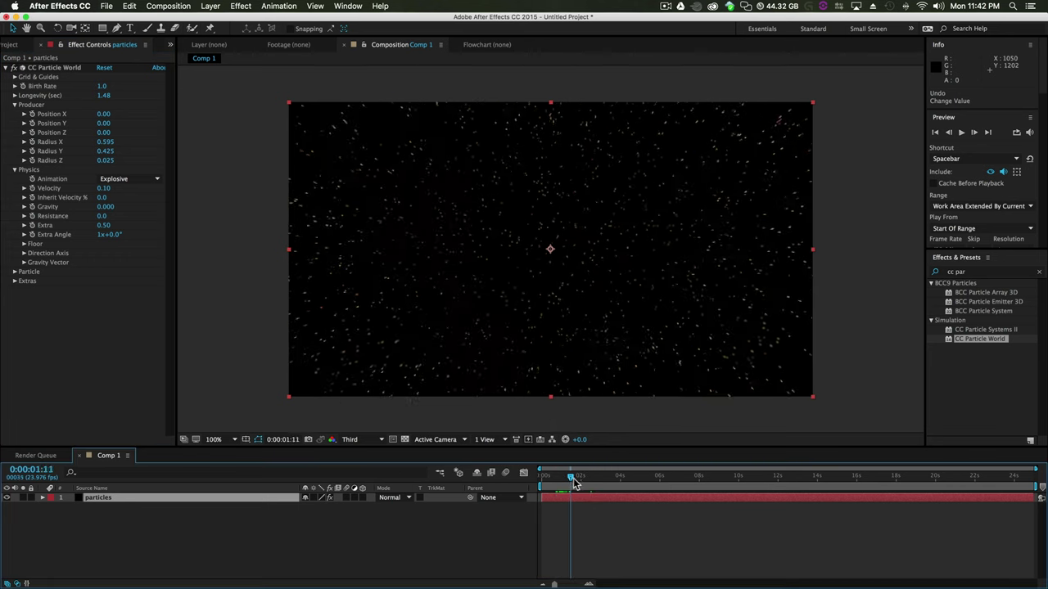
left_click_drag(104, 206, 113, 207)
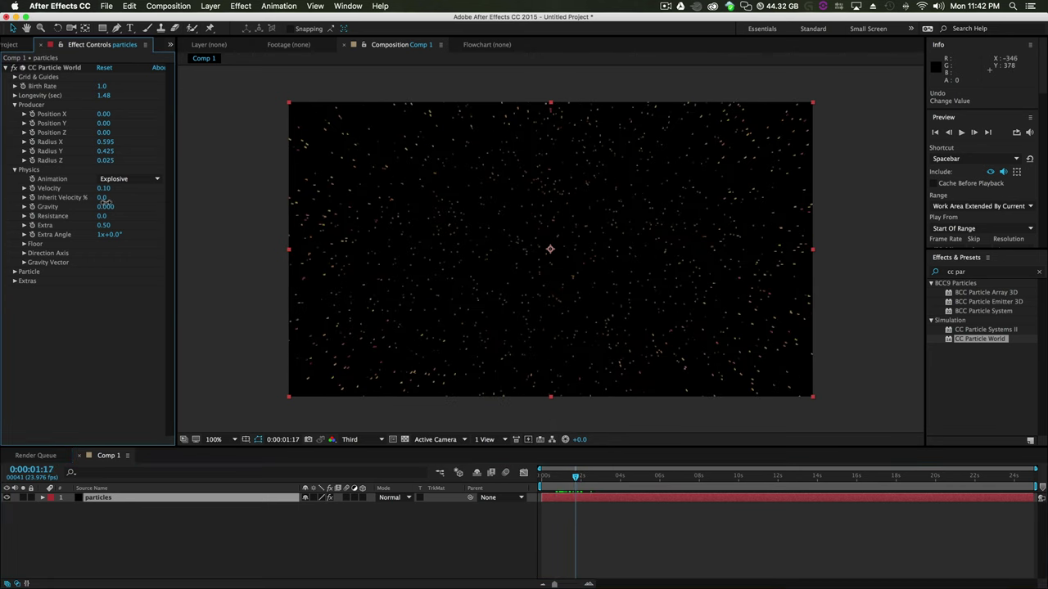
left_click(549, 480)
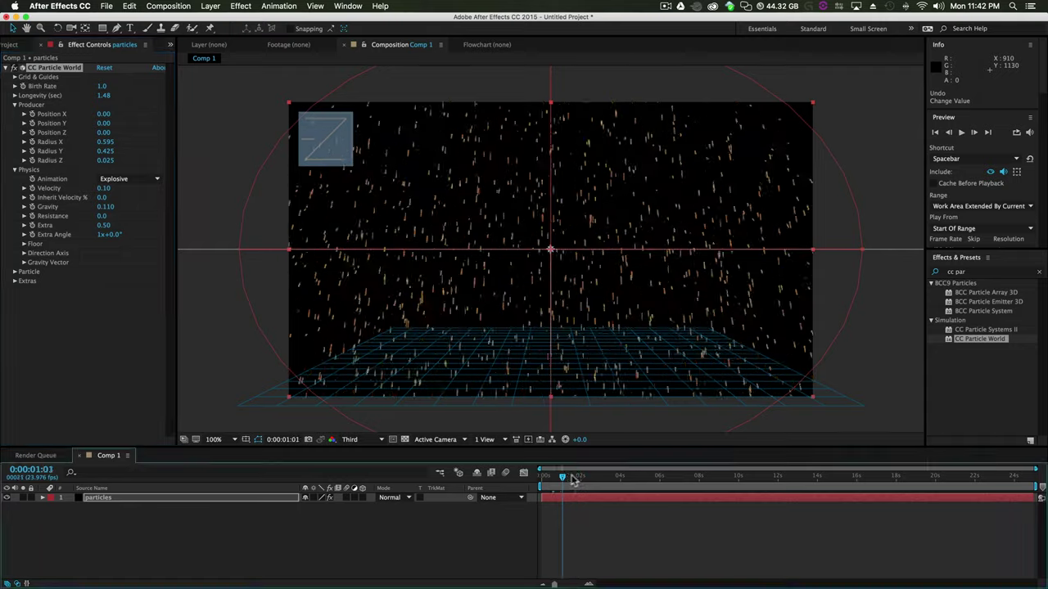
left_click_drag(107, 207, 82, 207)
left_click_drag(557, 481, 573, 479)
left_click(105, 208)
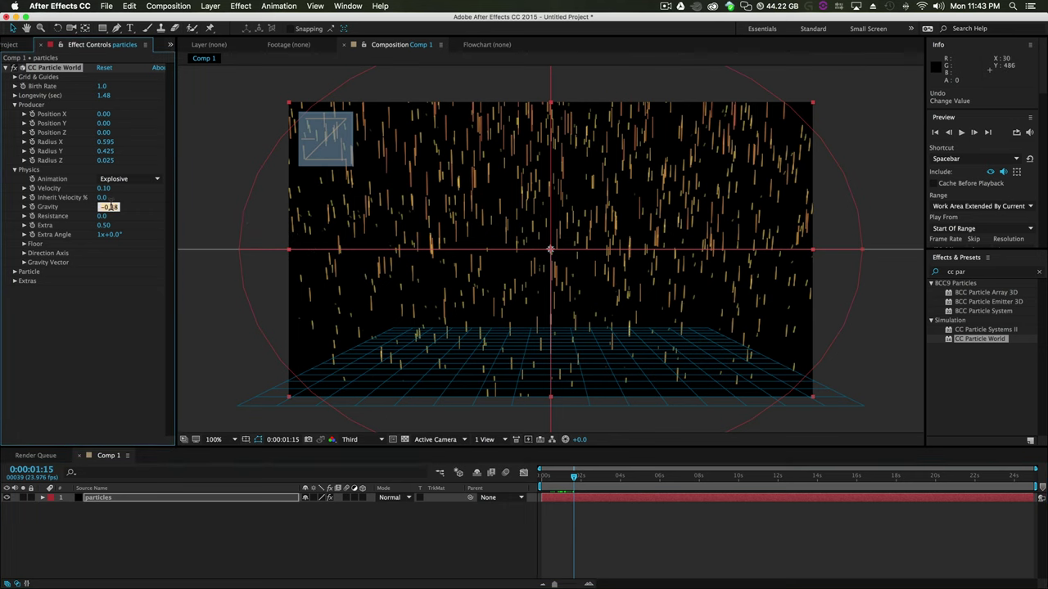
type("0")
key("Return")
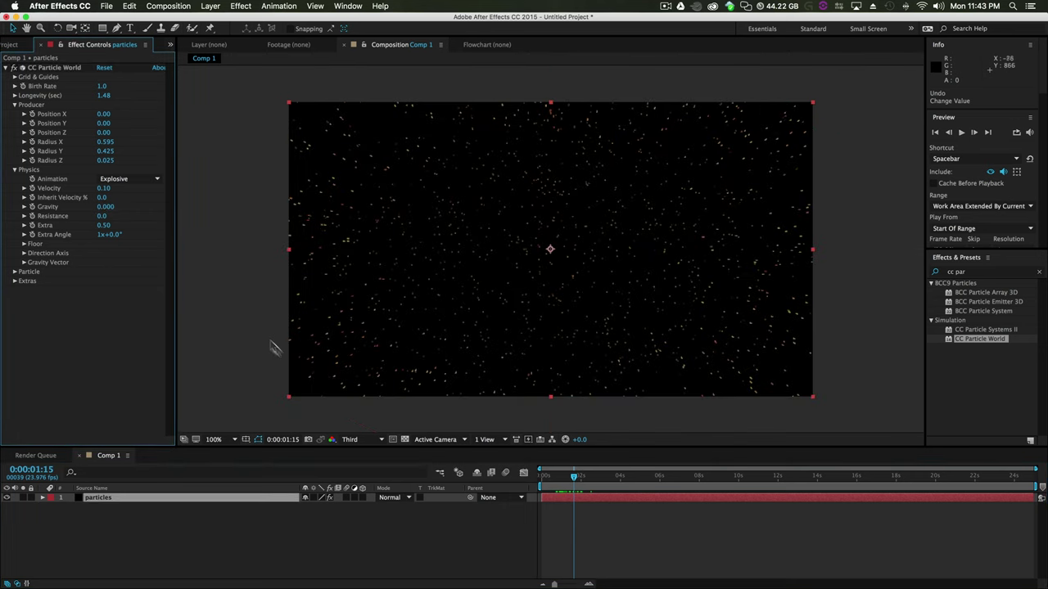
mouse_move(573, 476)
left_mouse_down()
mouse_move(560, 481)
mouse_move(639, 493)
left_mouse_up()
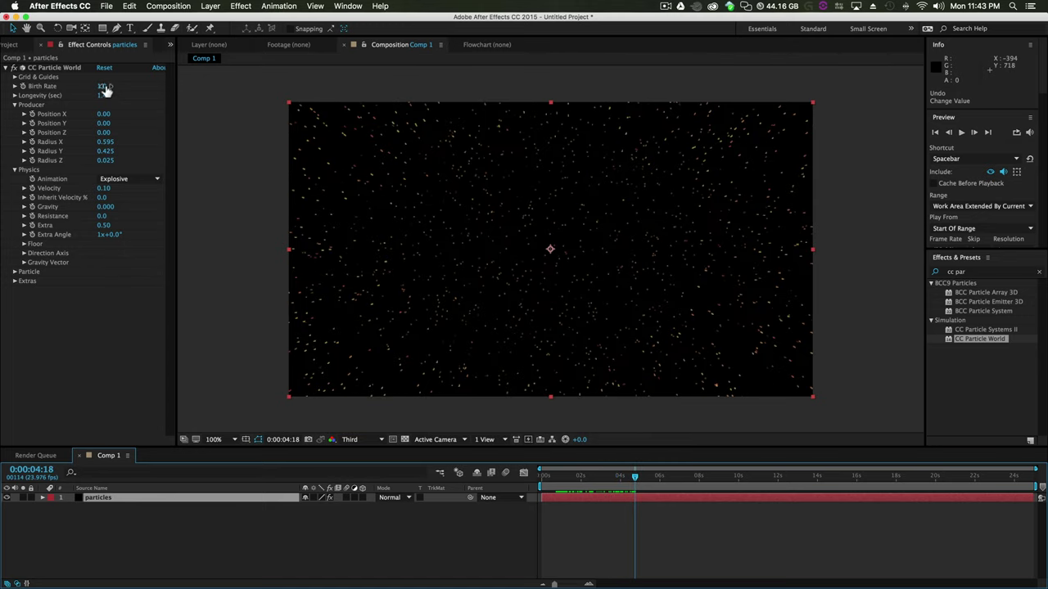
Test higher Birth Rates, then set Birth Rate back to 1.0
left_click_drag(100, 85, 101, 80)
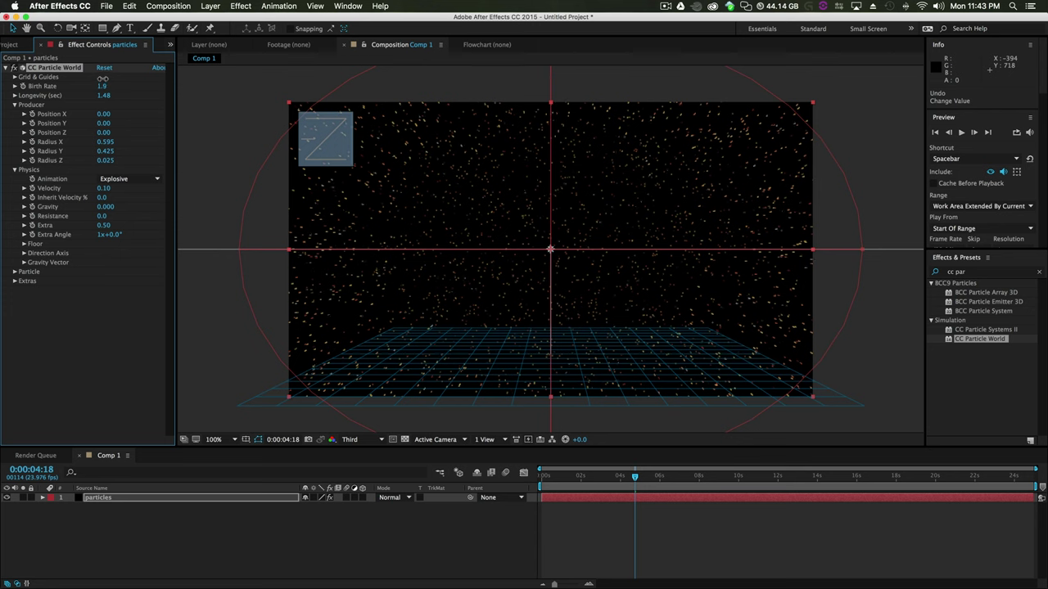
left_click_drag(606, 480, 724, 480)
left_click_drag(104, 86, 99, 81)
left_click(100, 86)
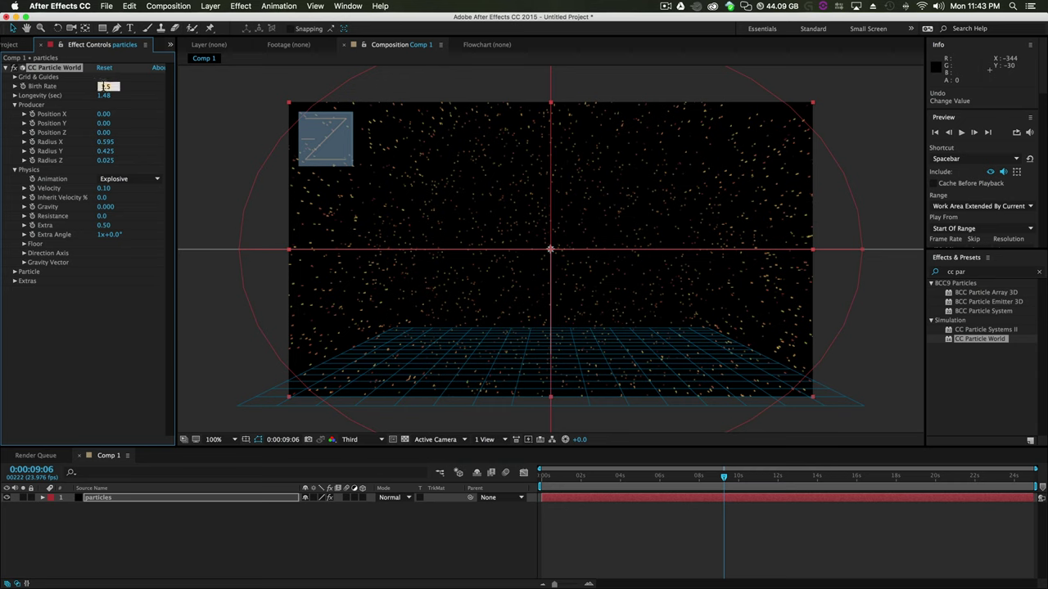
type("1")
left_click(97, 291)
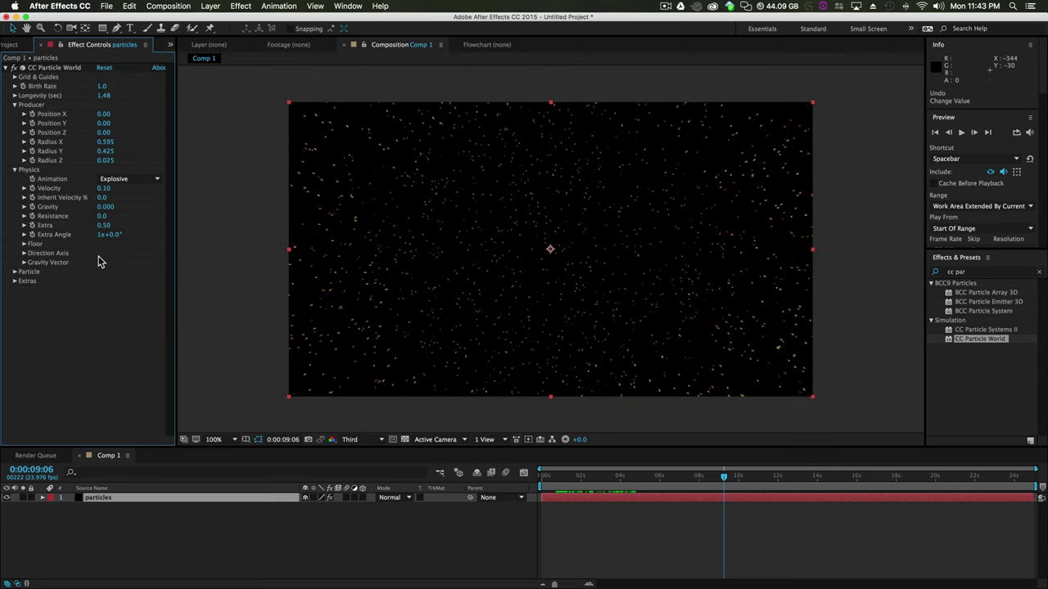
left_click(14, 272)
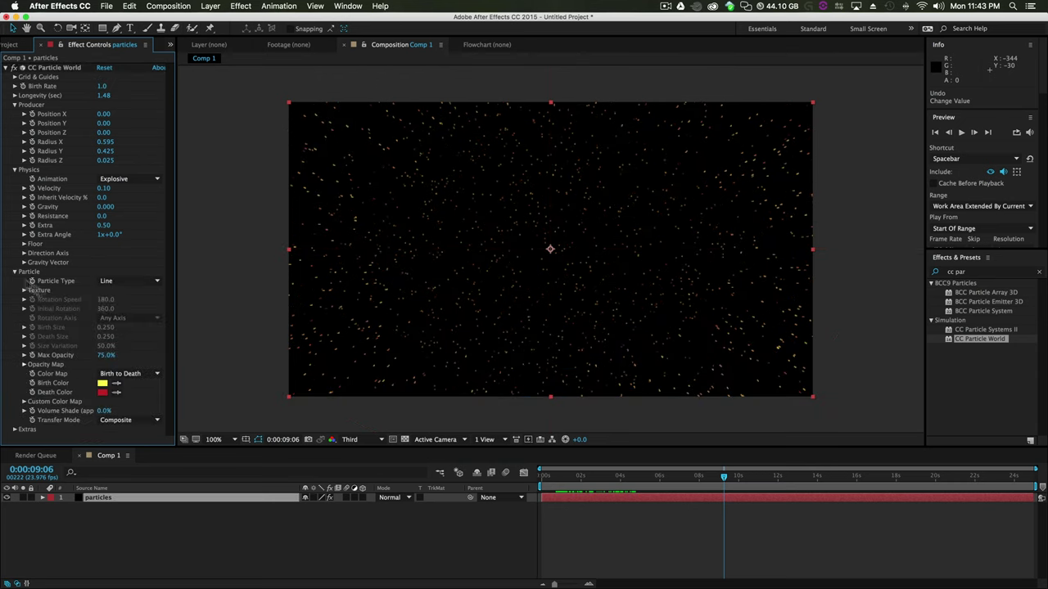
Change the Particle Type to Faded Sphere
left_click(130, 281)
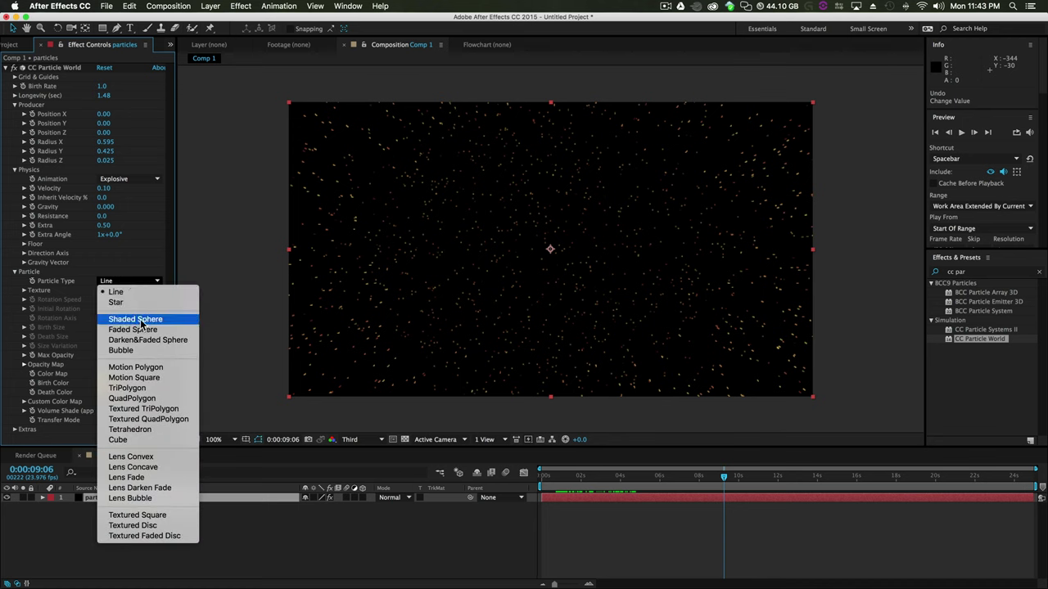
left_click(141, 320)
left_click(130, 280)
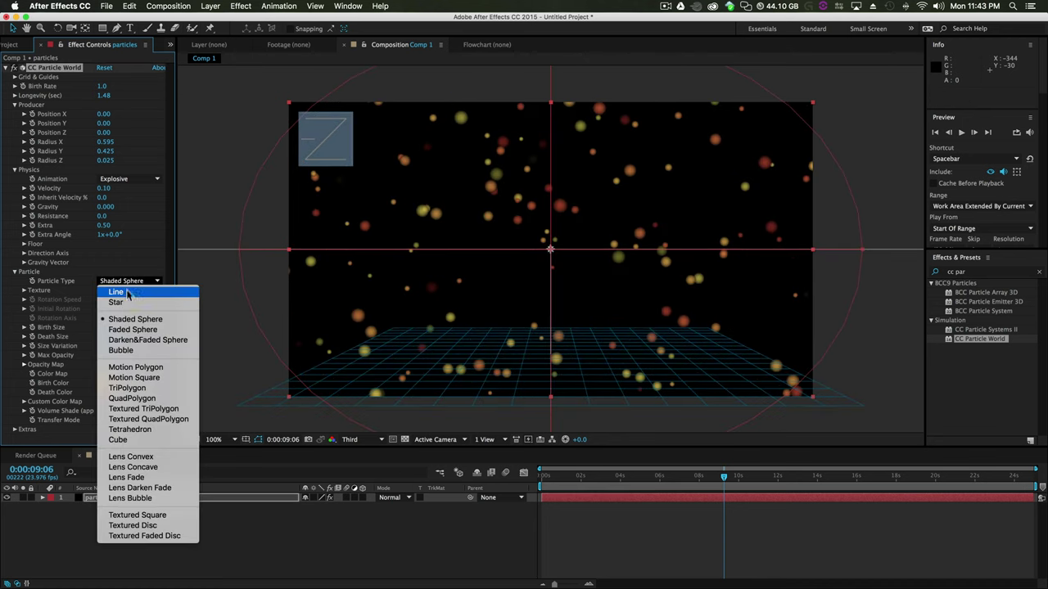
left_click(133, 329)
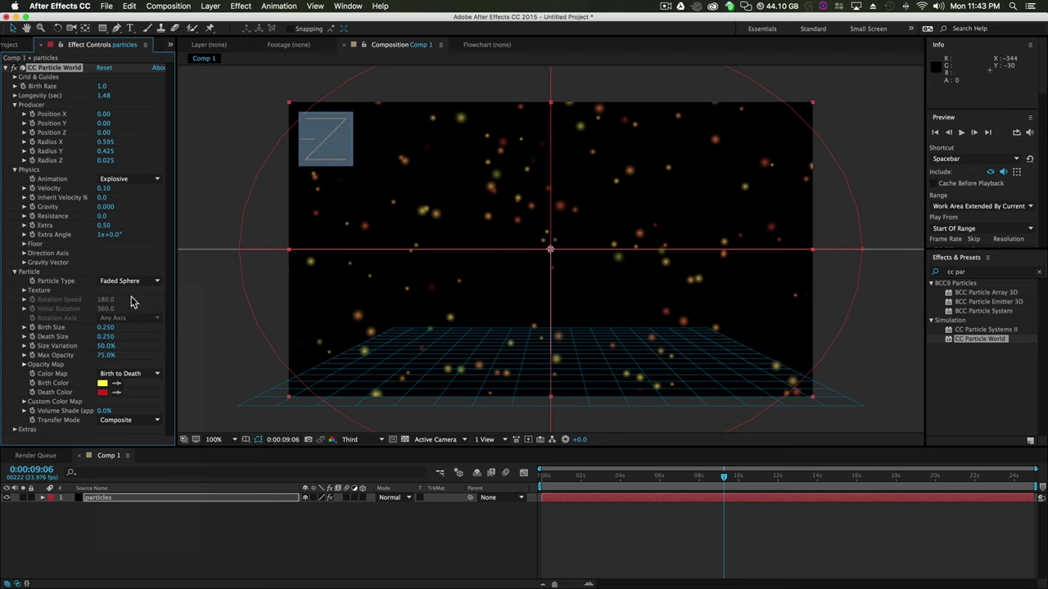
left_click(130, 281)
left_click(133, 330)
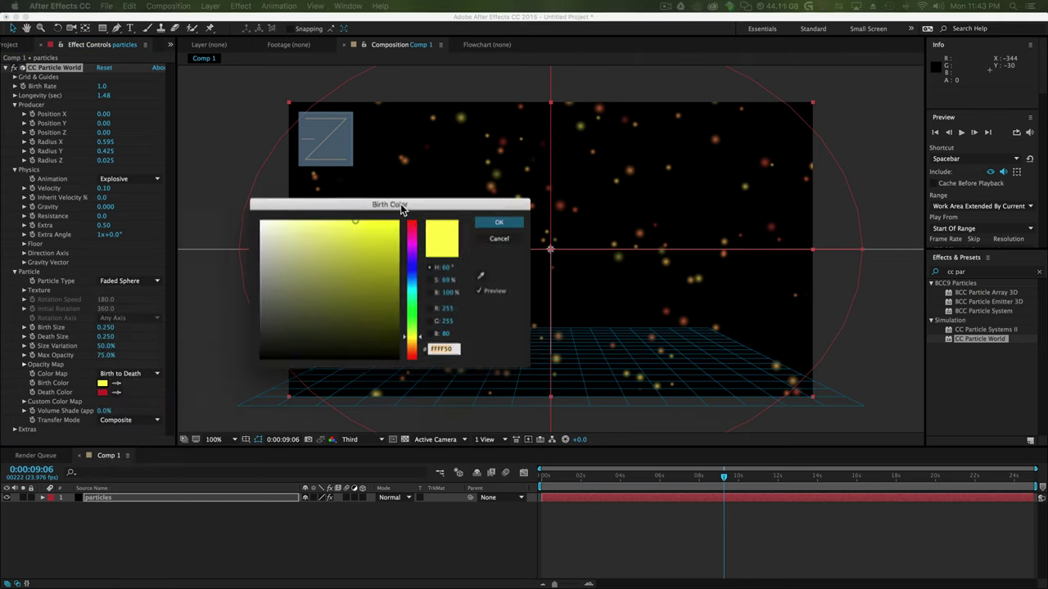
Make the Birth Color white and the Death Color pale cyan
left_click_drag(402, 210, 205, 158)
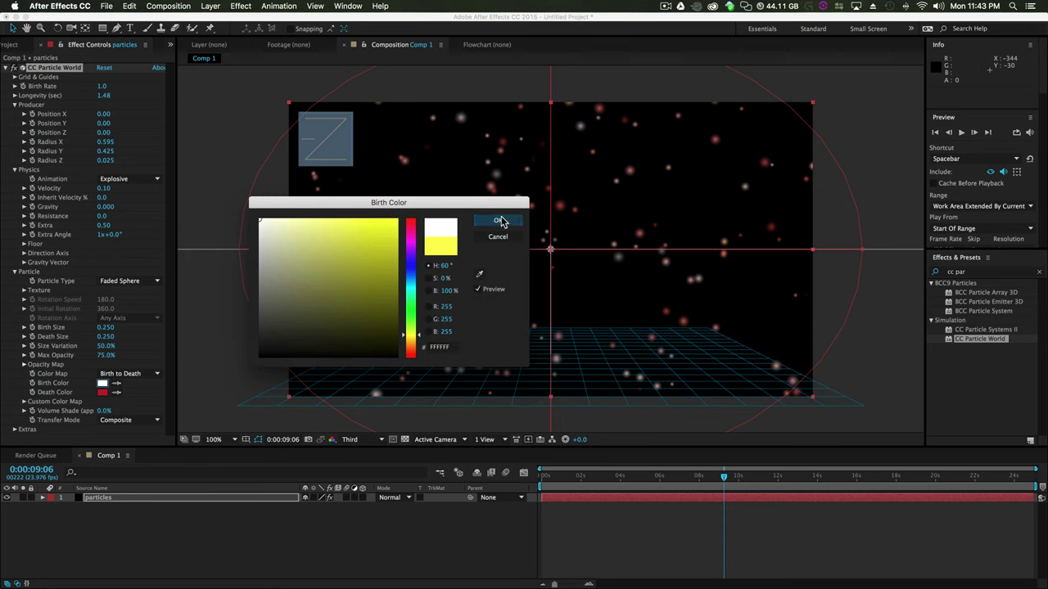
left_click(494, 224)
left_click(103, 392)
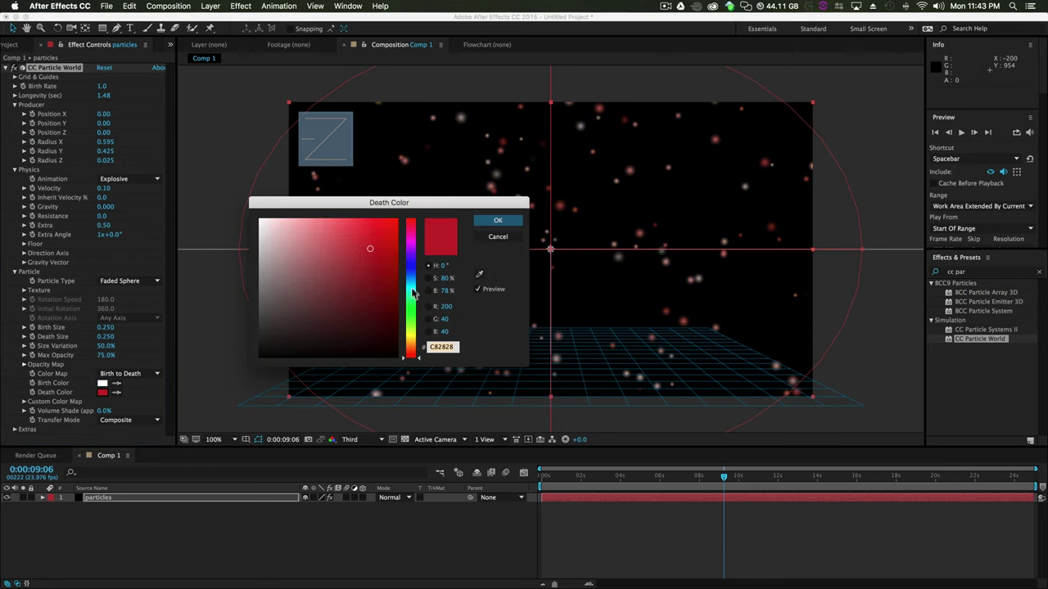
left_click_drag(416, 305, 414, 286)
left_click_drag(369, 248, 285, 208)
left_click(498, 220)
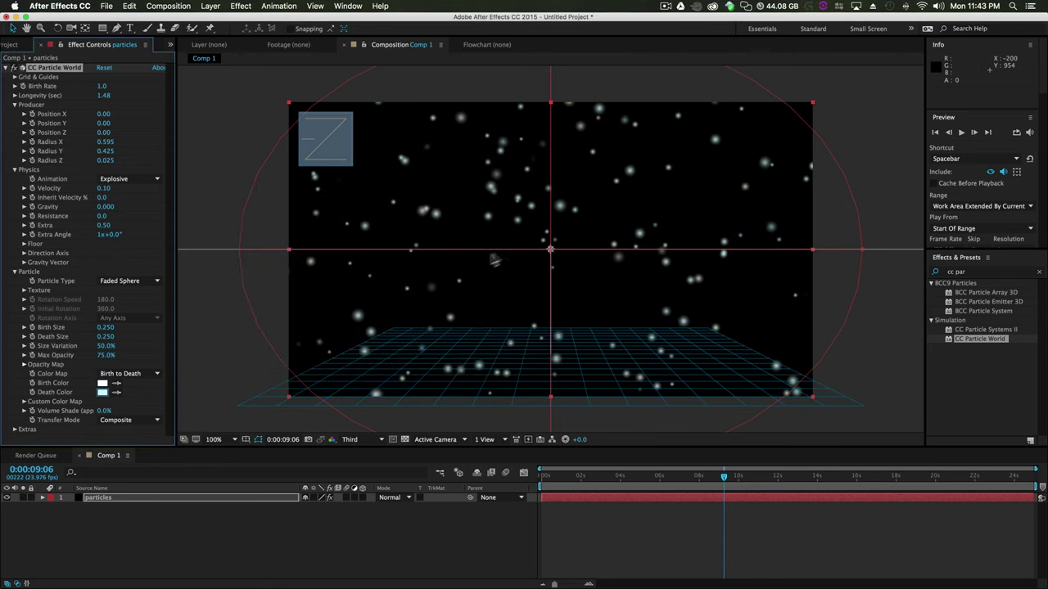
Shrink the particles to Birth Size 0.080 and preview the star field from the start
left_click_drag(105, 325, 83, 336)
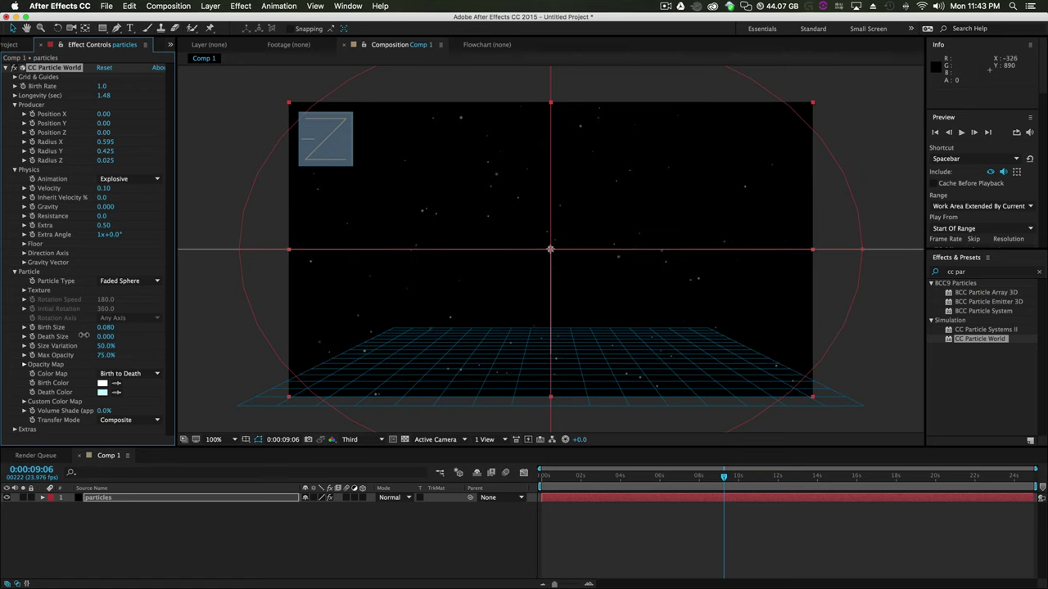
left_click_drag(578, 477, 540, 477)
key("space")
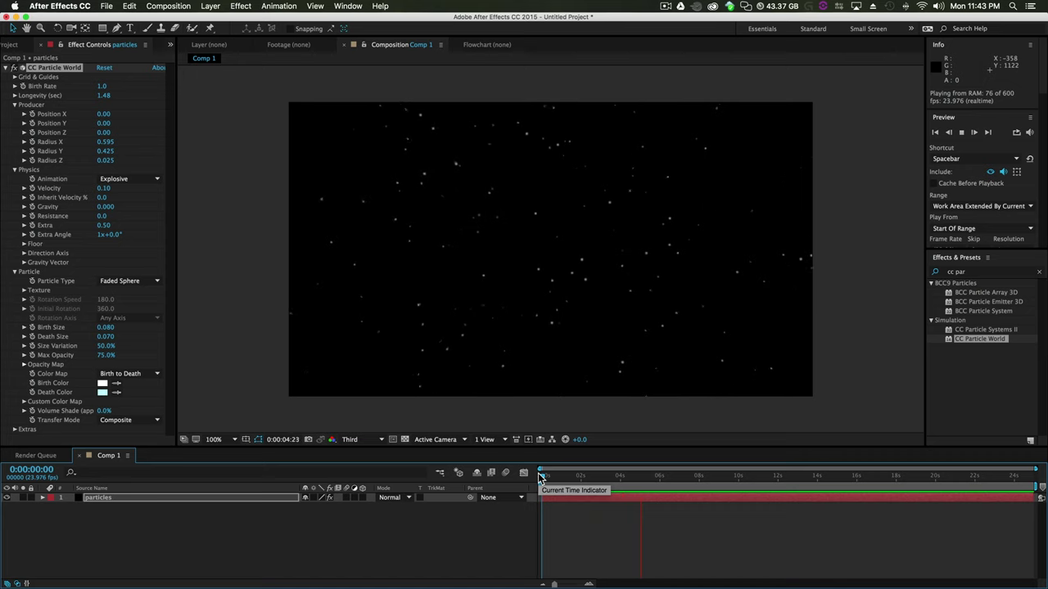
Stop the preview, deselect the particles layer, and open a new, smaller Chrome window
key("space")
left_click(379, 562)
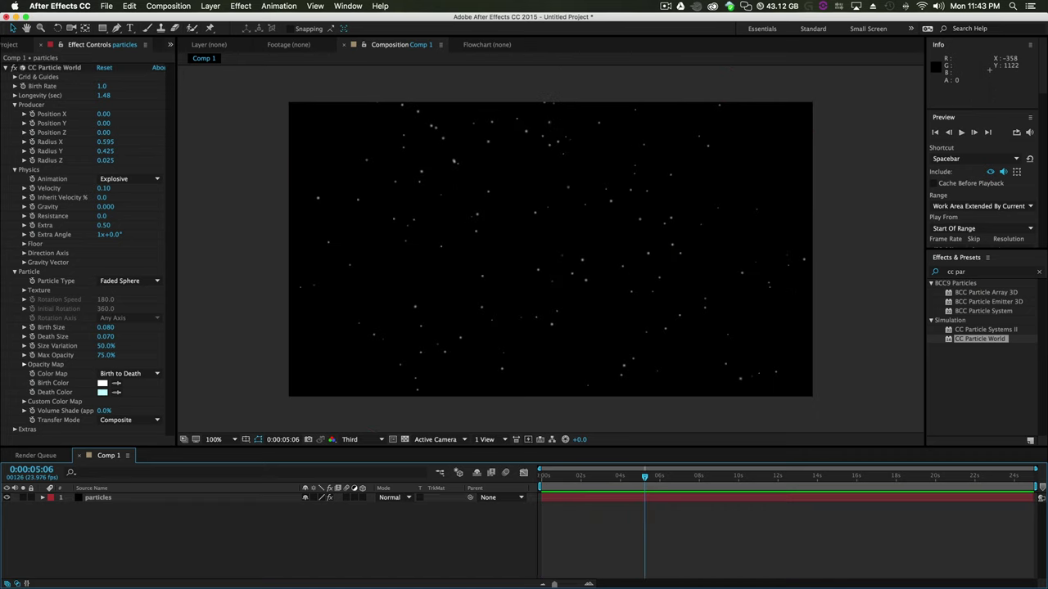
key("super+Tab")
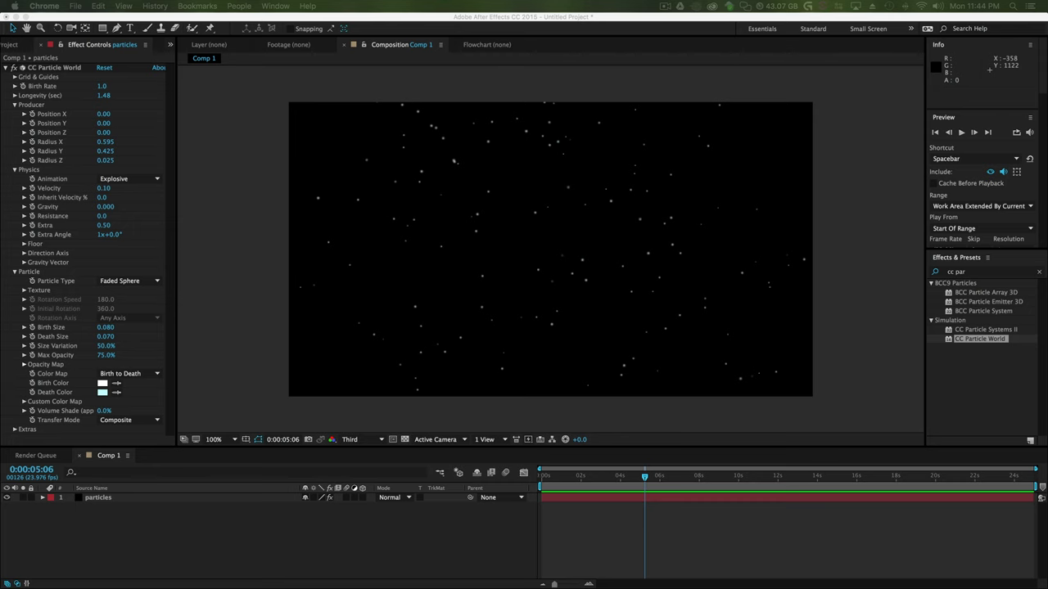
key("super+n")
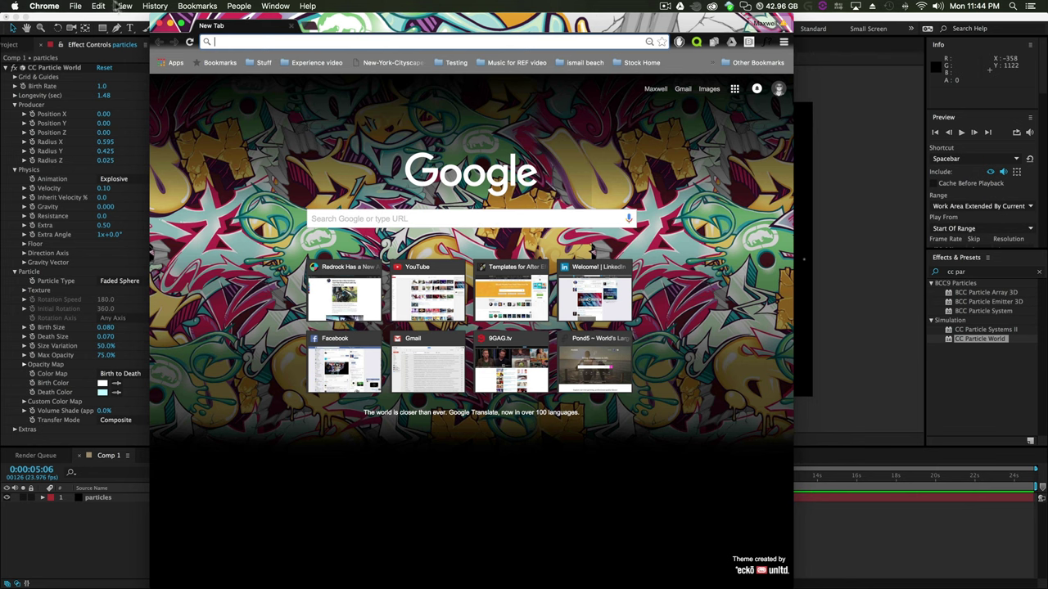
left_click_drag(149, 16, 251, 300)
Search Google Images for 'universe photos' and enlarge the Chrome window
left_click_drag(506, 316, 434, 191)
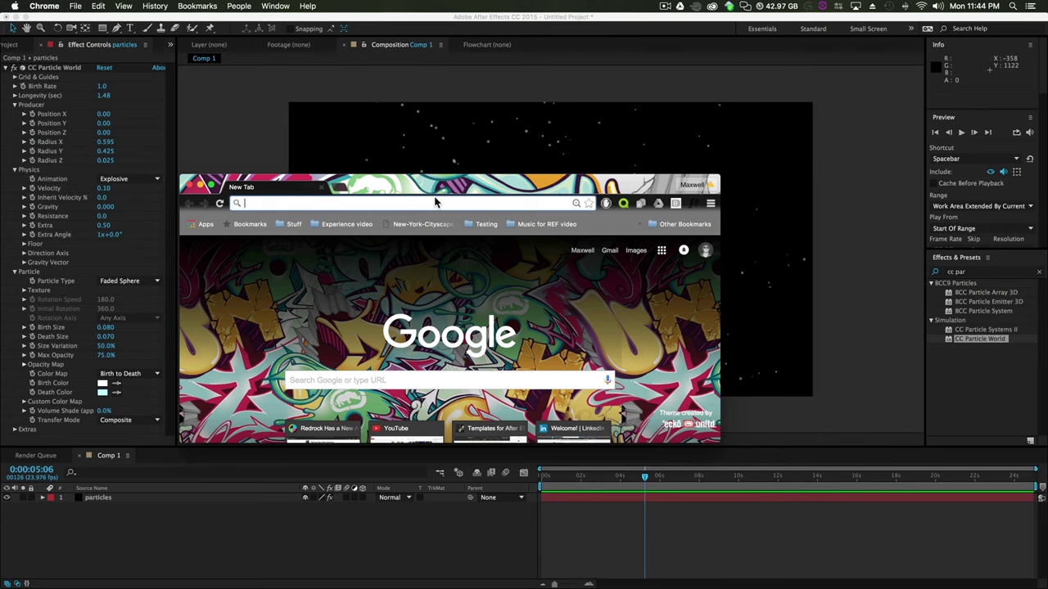
type("universe photos")
key("Return")
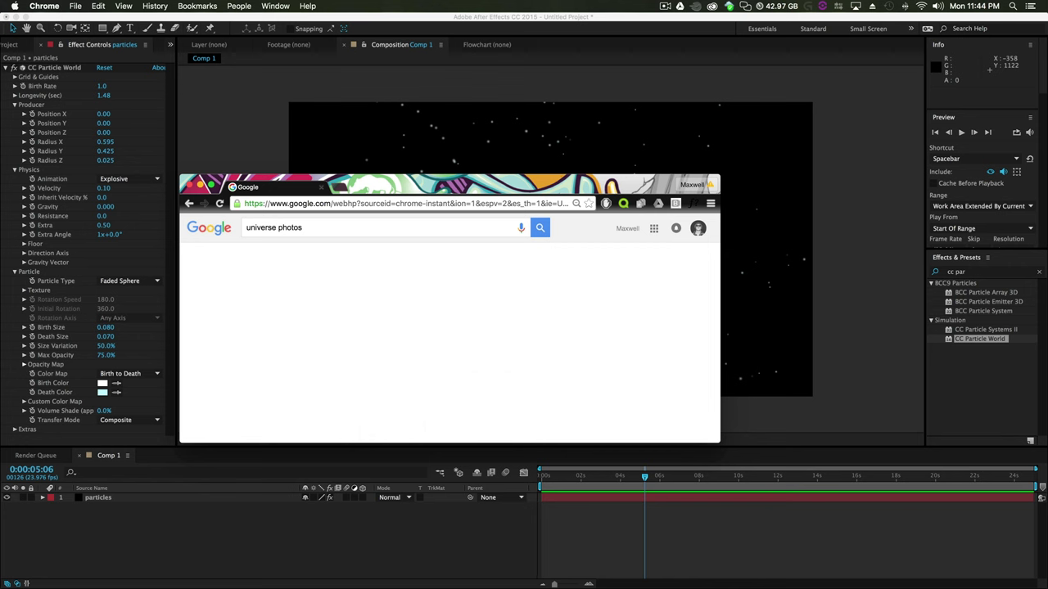
left_click(283, 259)
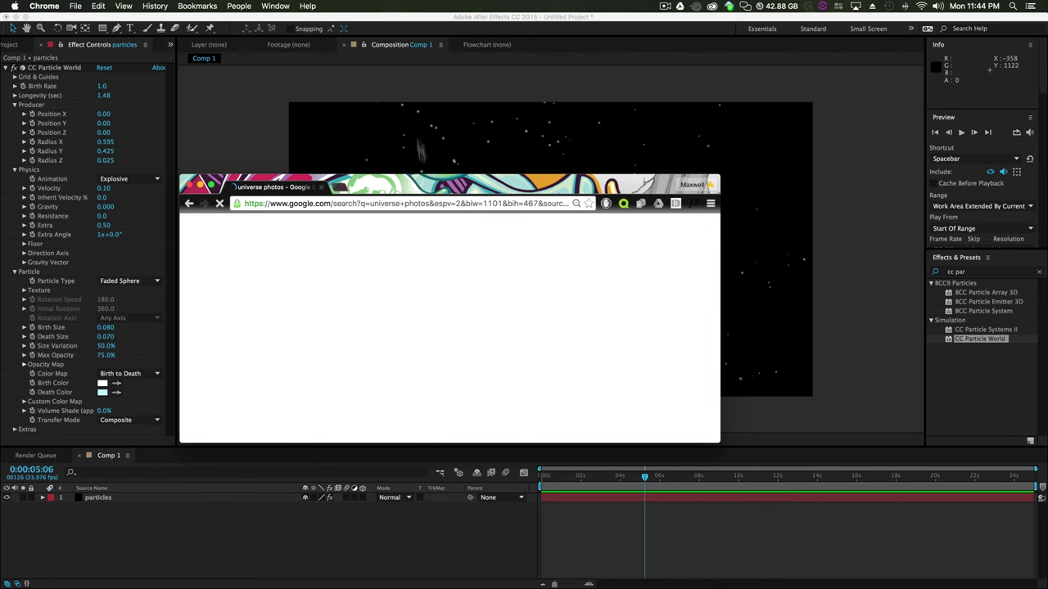
left_click_drag(491, 181, 458, 57)
left_click_drag(688, 322, 896, 509)
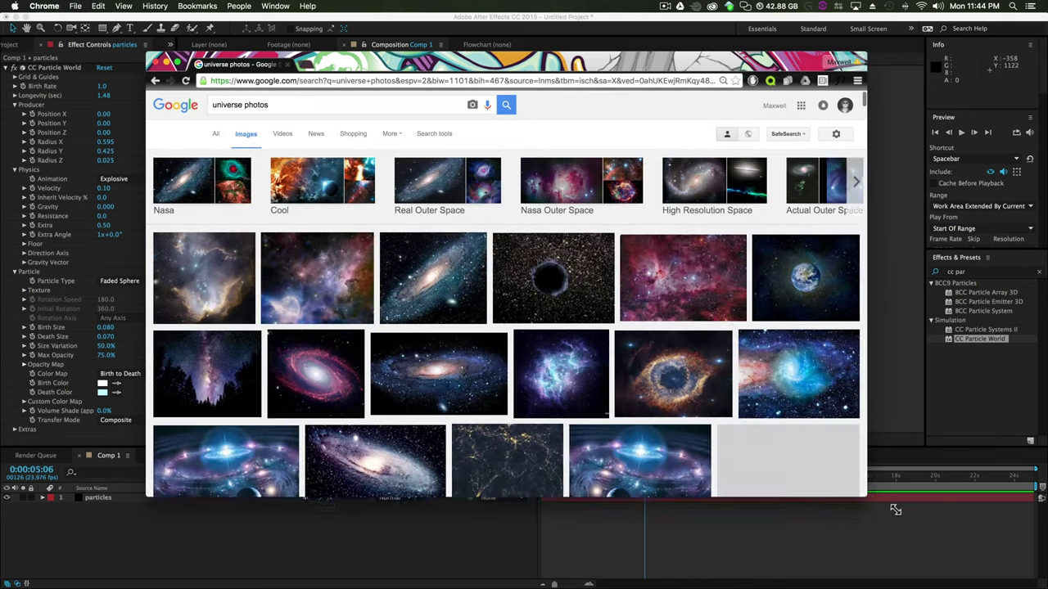
Filter the image results to Large size
left_click(434, 133)
left_click(220, 160)
left_click(222, 190)
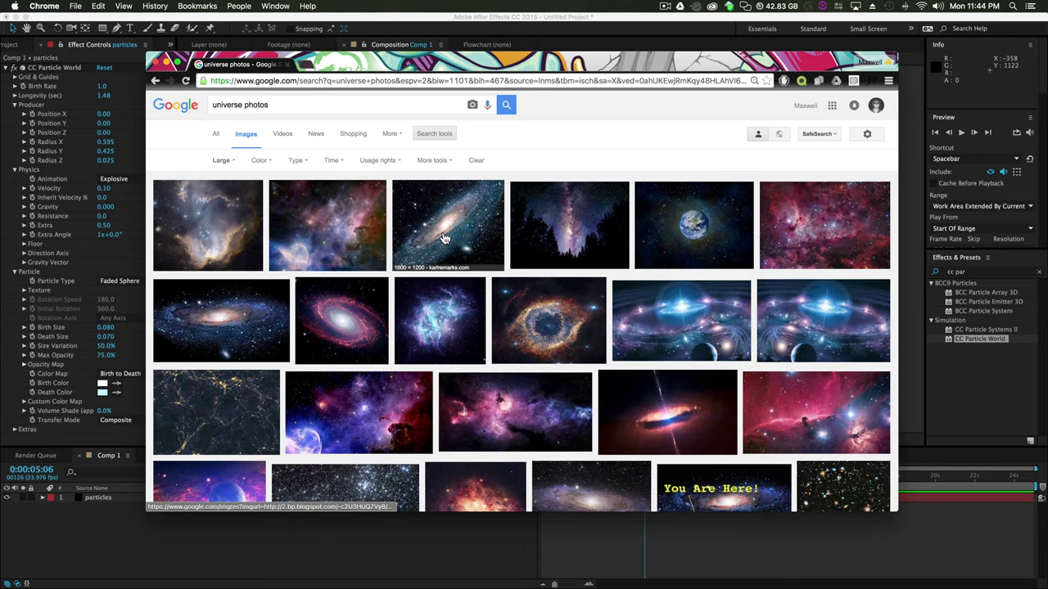
Scroll the results and preview the Universe Sandbox HighRes starfield image
scroll(409, 414, "down", 5)
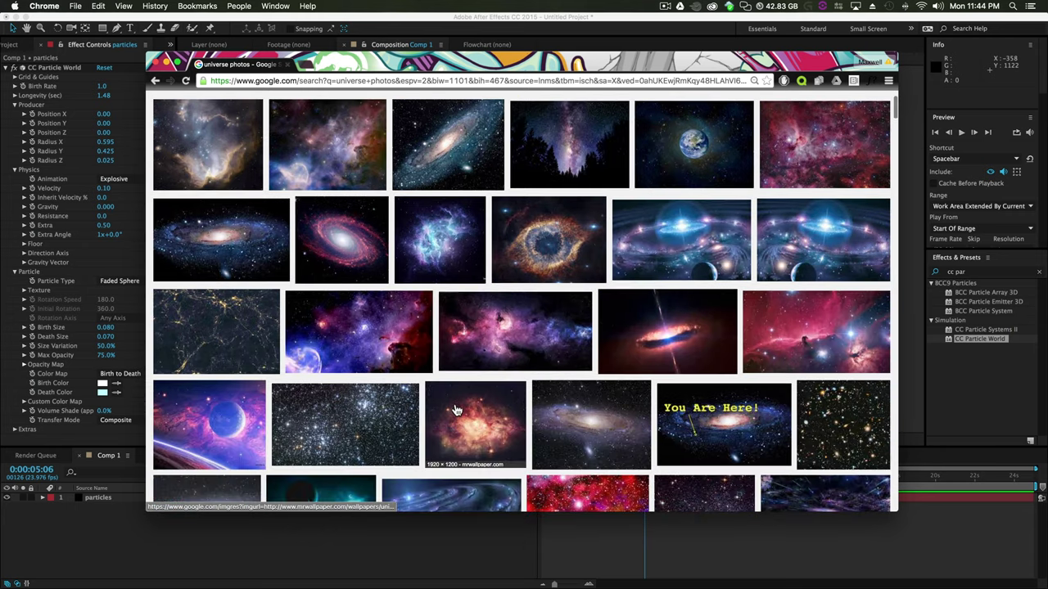
scroll(209, 340, "down", 2)
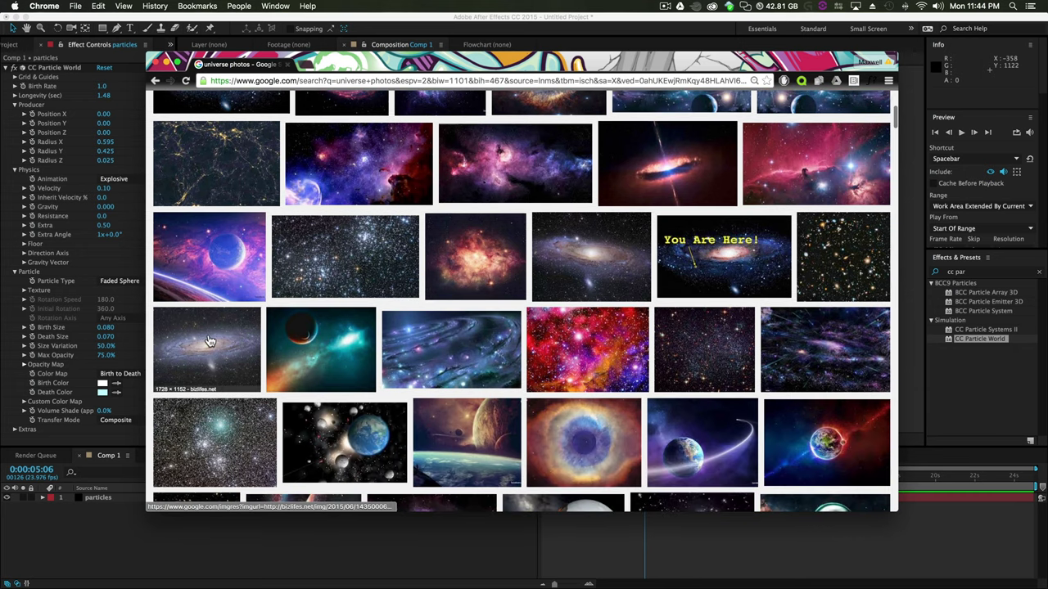
scroll(209, 340, "down", 1)
scroll(226, 414, "down", 1)
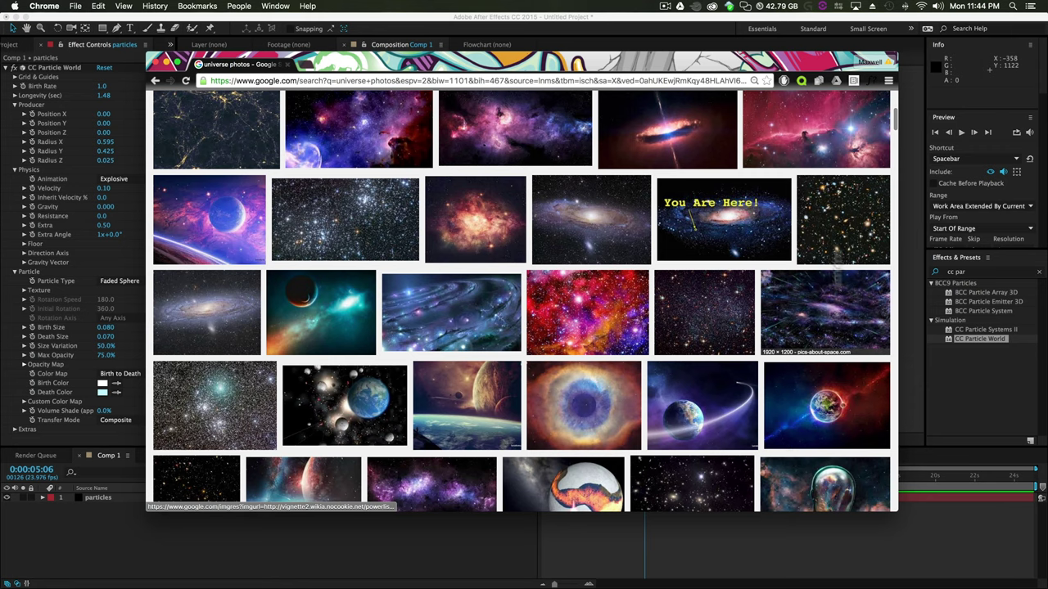
scroll(486, 309, "down", 5)
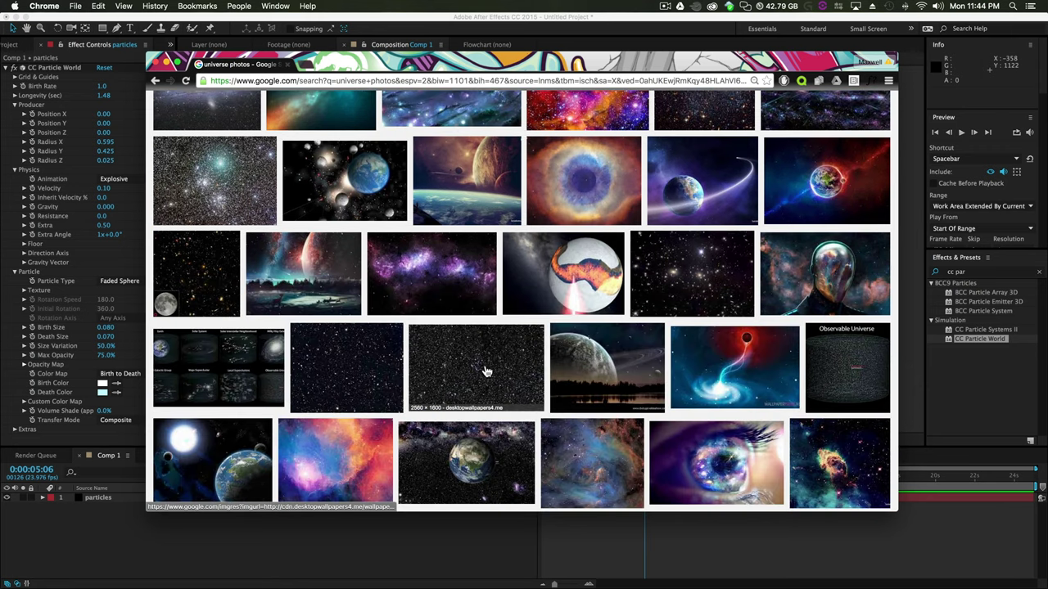
scroll(327, 374, "down", 1)
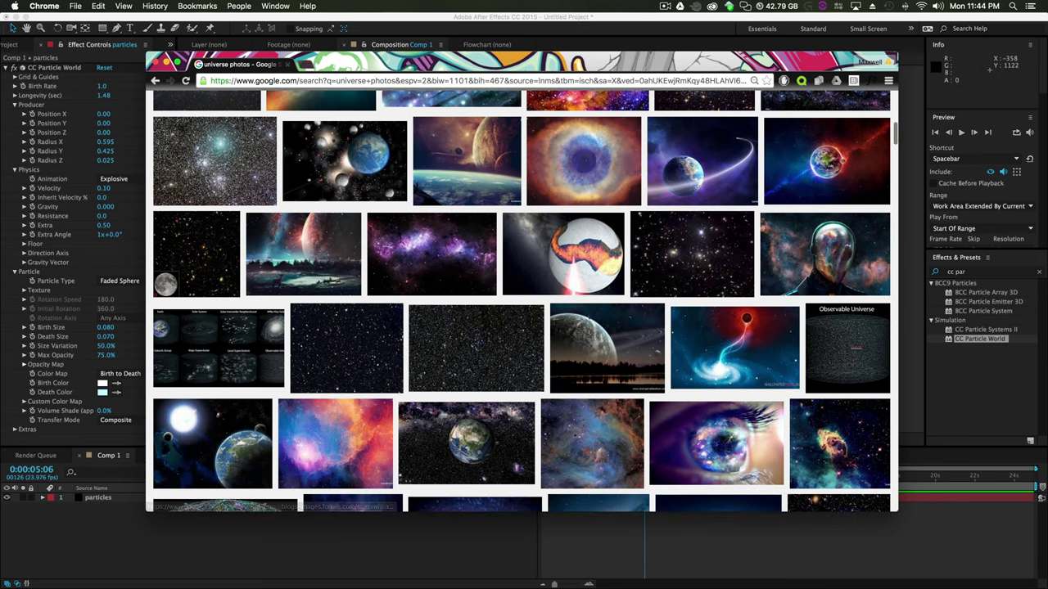
scroll(199, 414, "down", 10)
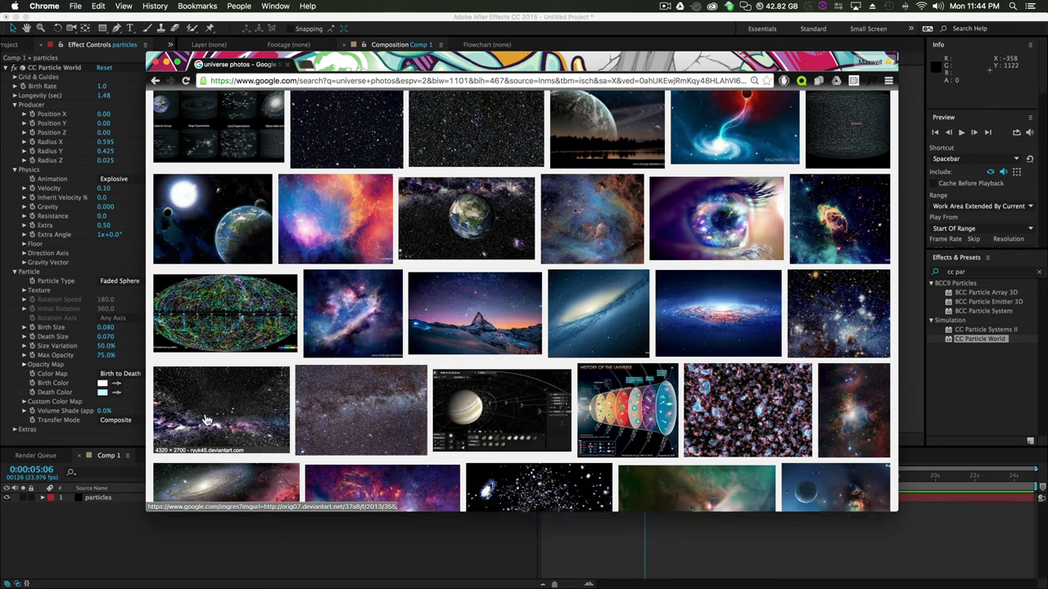
left_click(206, 420)
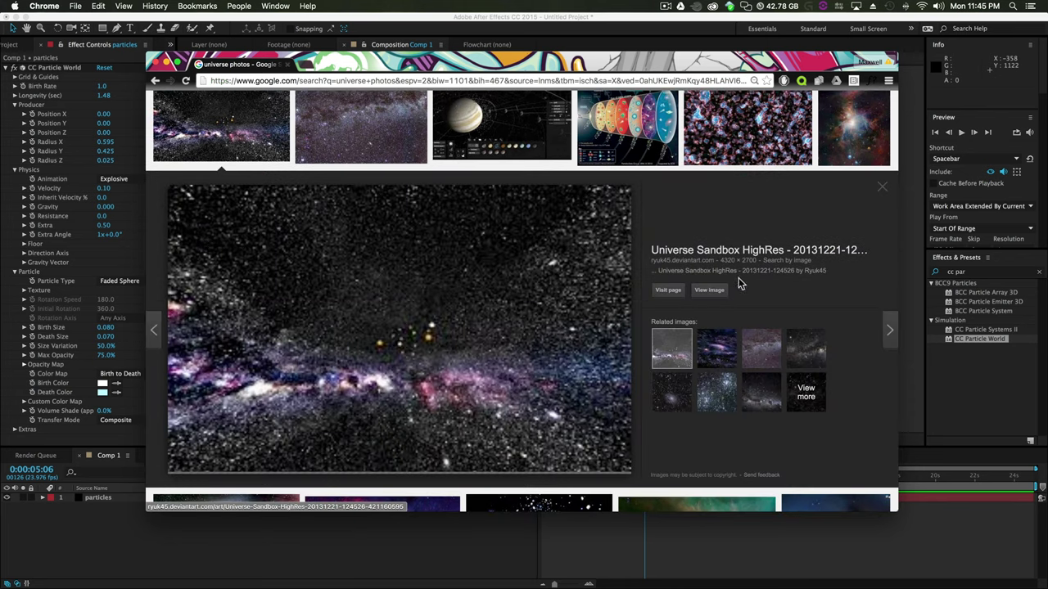
Open the full-size starfield PNG and save it to the Desktop
left_click(709, 291)
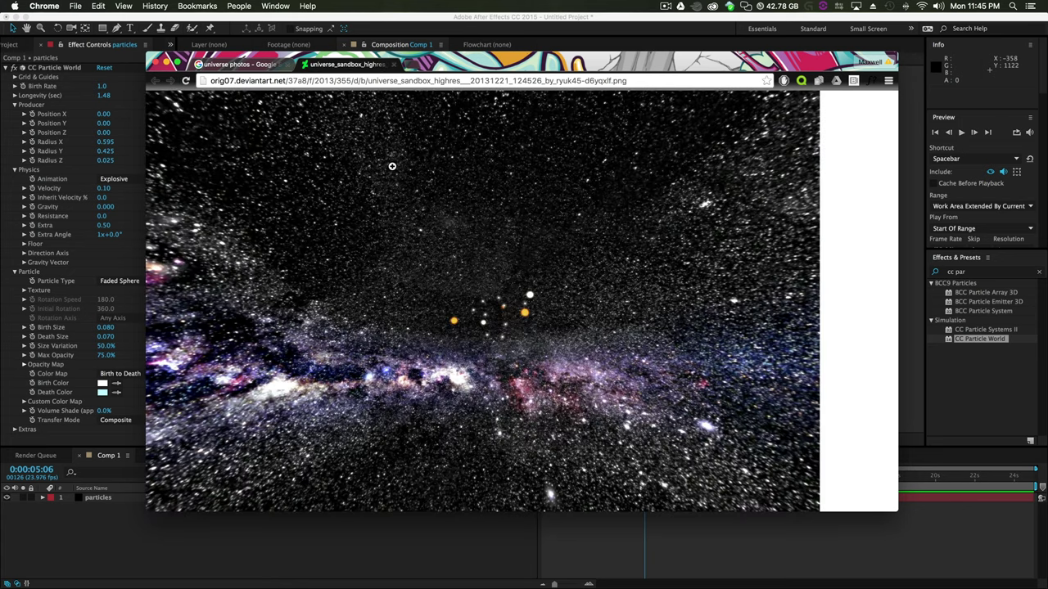
left_click(391, 166)
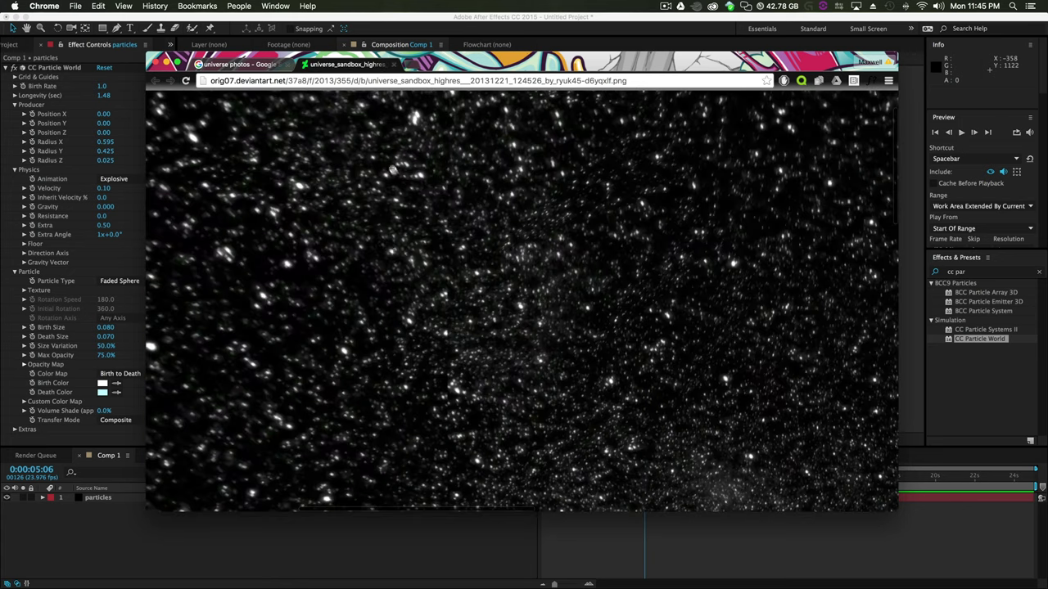
right_click(357, 207)
left_click(378, 223)
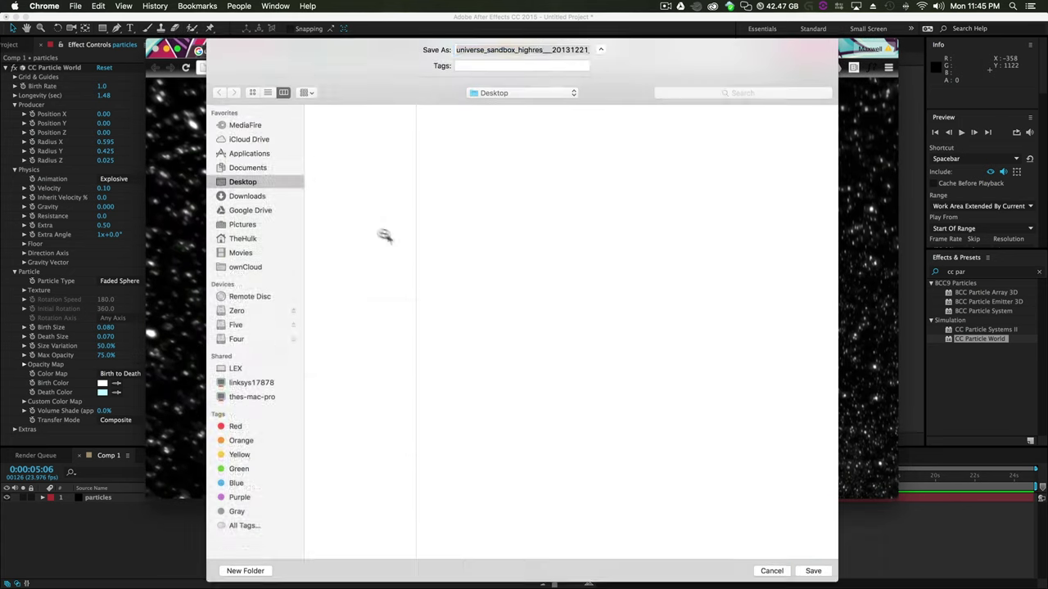
left_click(813, 579)
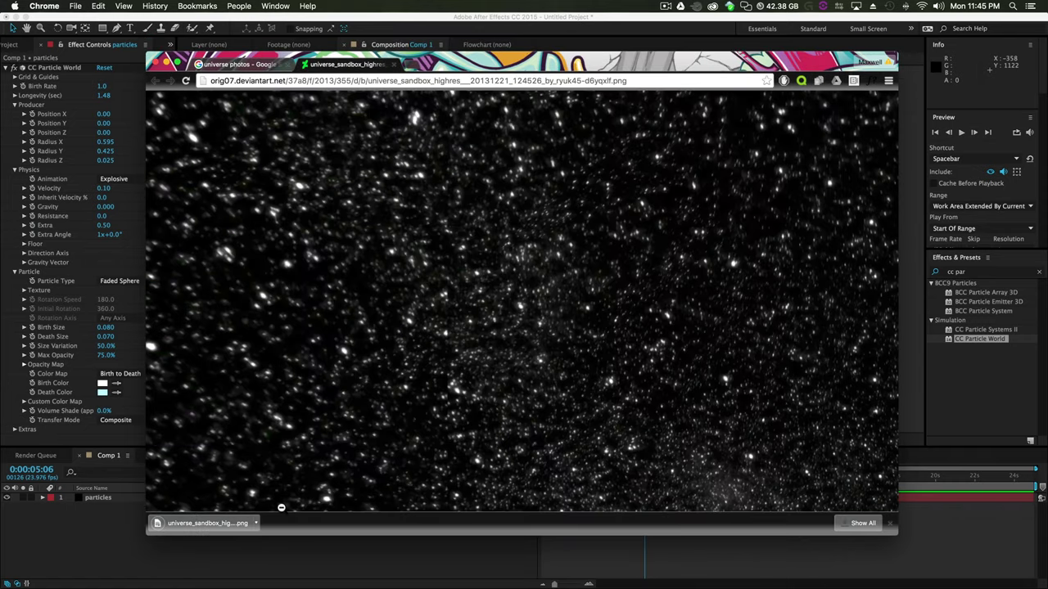
Reveal the downloaded PNG in Finder and minimize Chrome
left_click(256, 524)
left_click(279, 552)
left_click(166, 64)
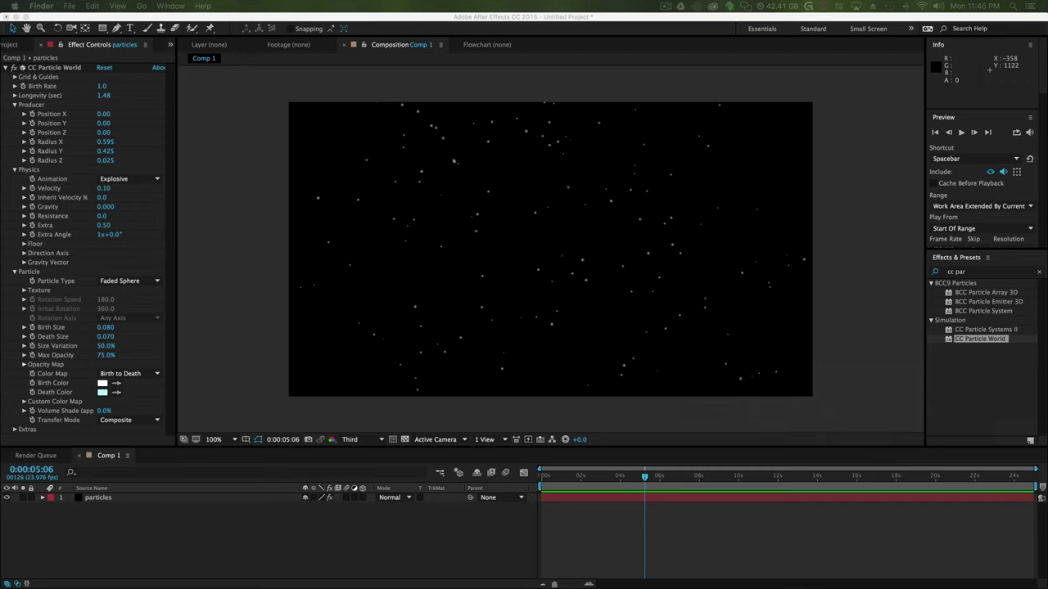
Import the starfield PNG into the project and add it to Comp 1 beneath particles
left_click(17, 47)
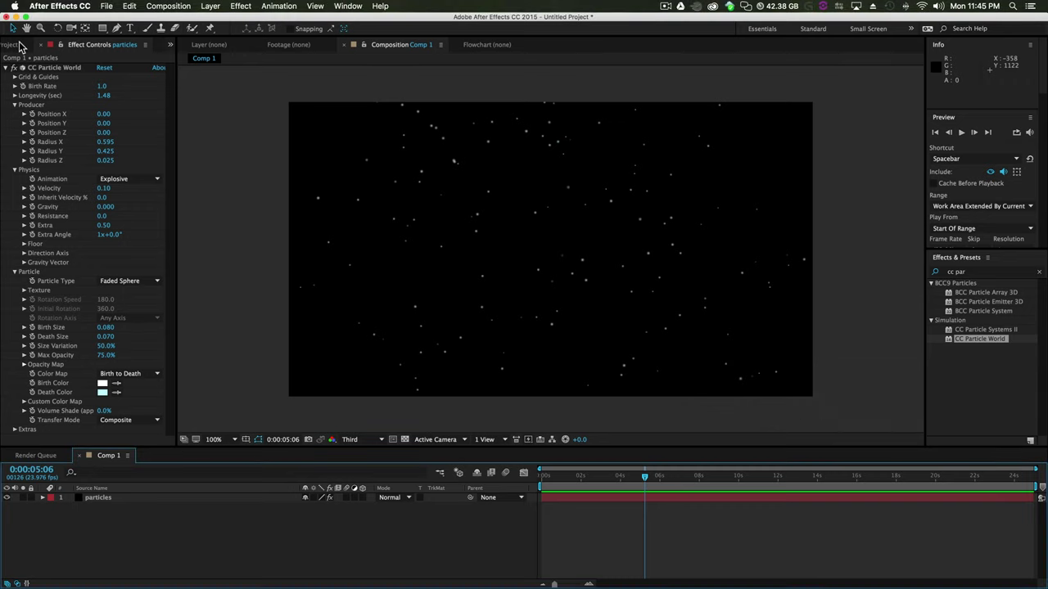
left_click(16, 44)
left_click_drag(924, 457, 87, 229)
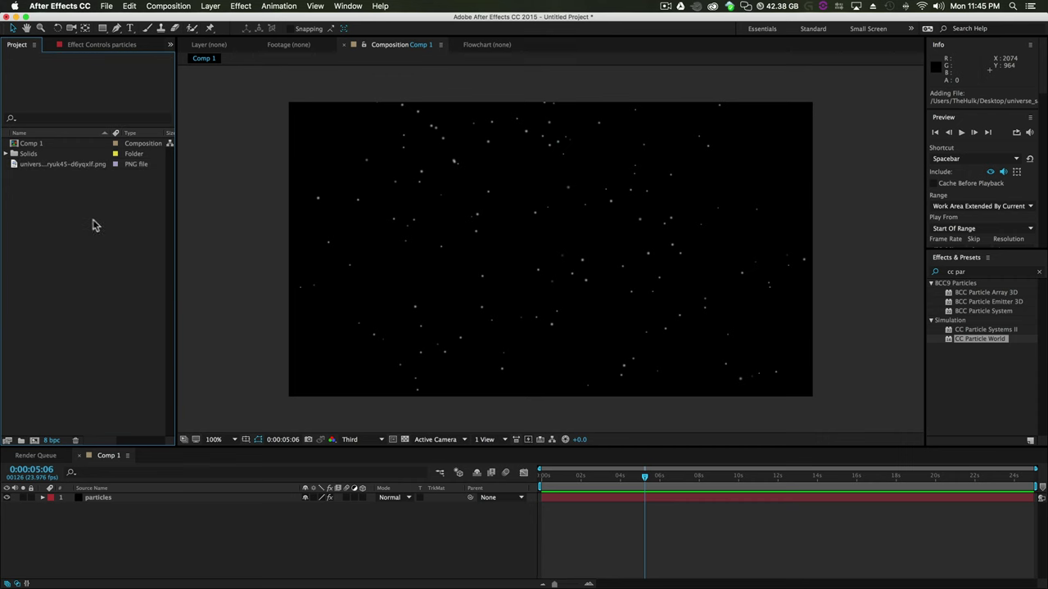
left_click_drag(59, 164, 181, 581)
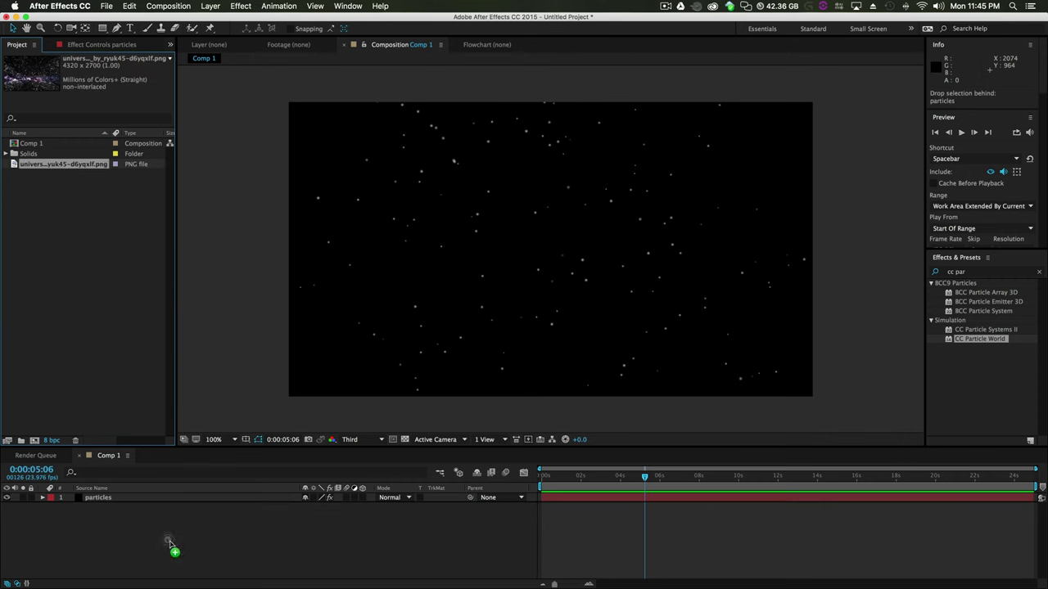
left_click_drag(170, 546, 214, 536)
Hide the starfield layer at its original scale, then return to Chrome
key("comma")
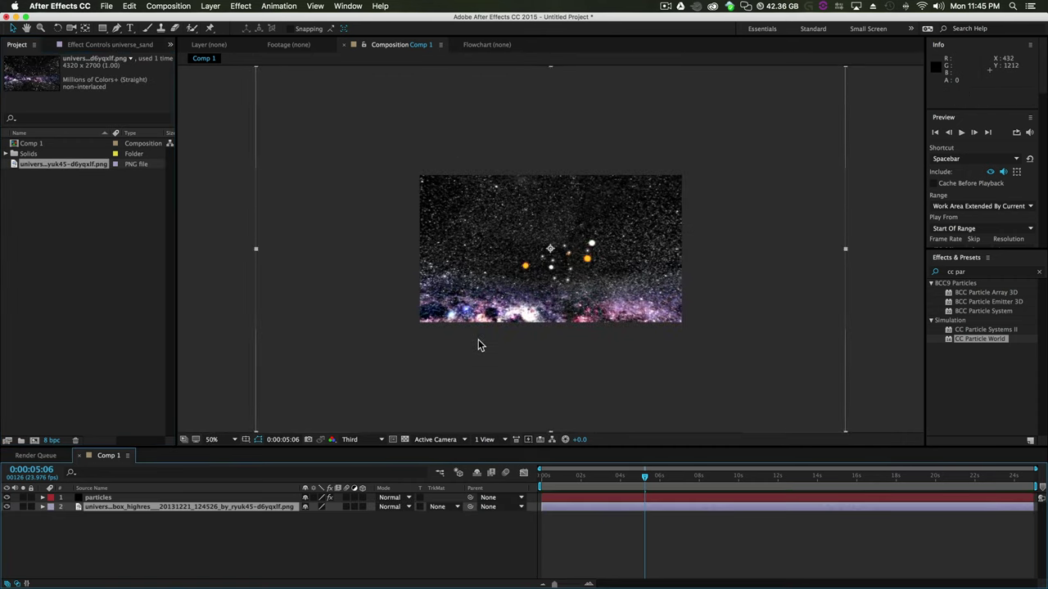
key("comma")
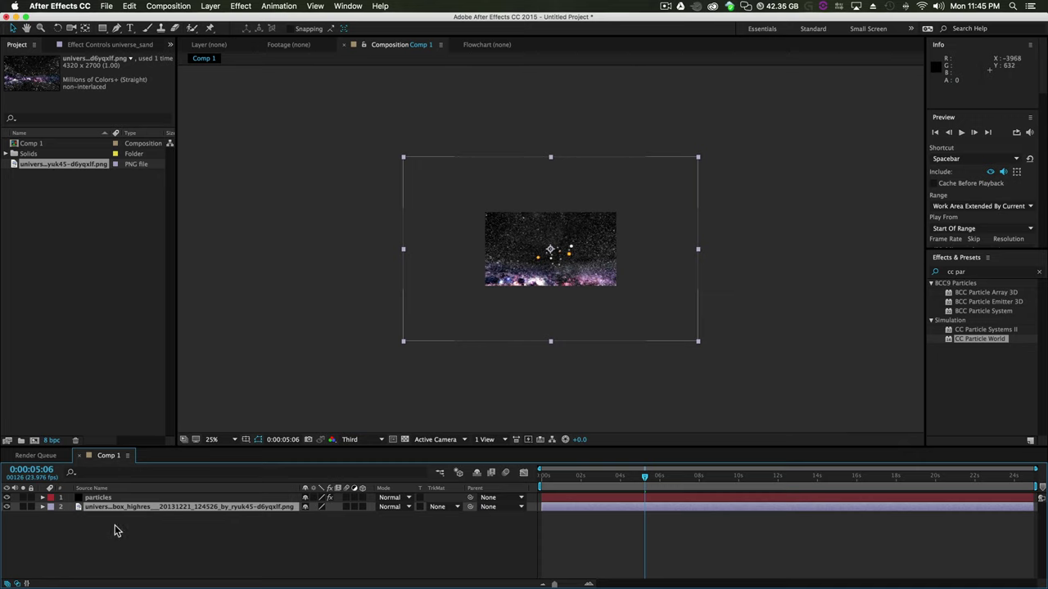
left_click_drag(697, 342, 689, 332)
key("super+z")
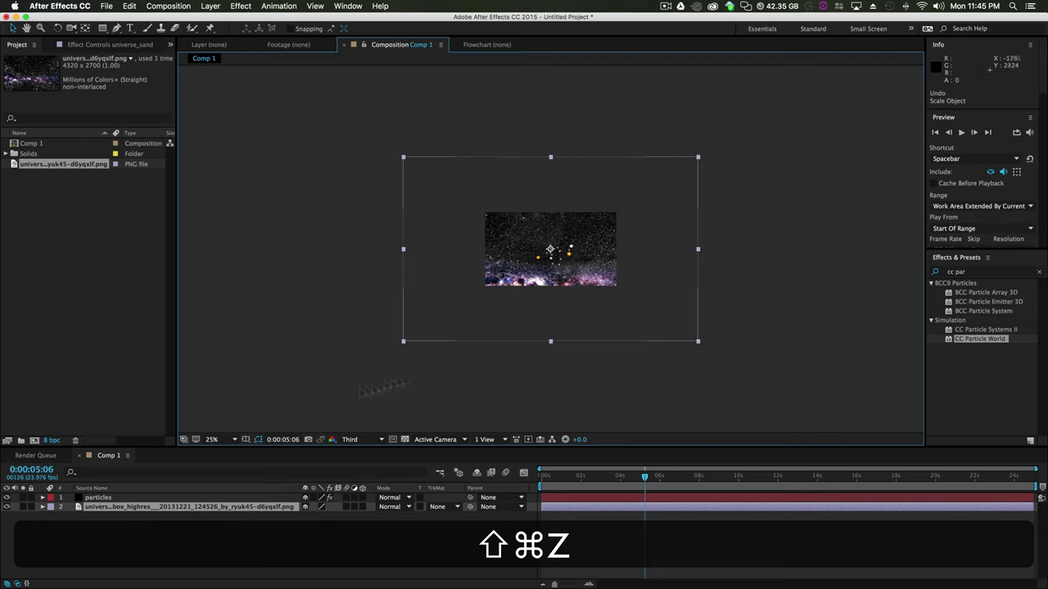
left_click(8, 508)
key("period")
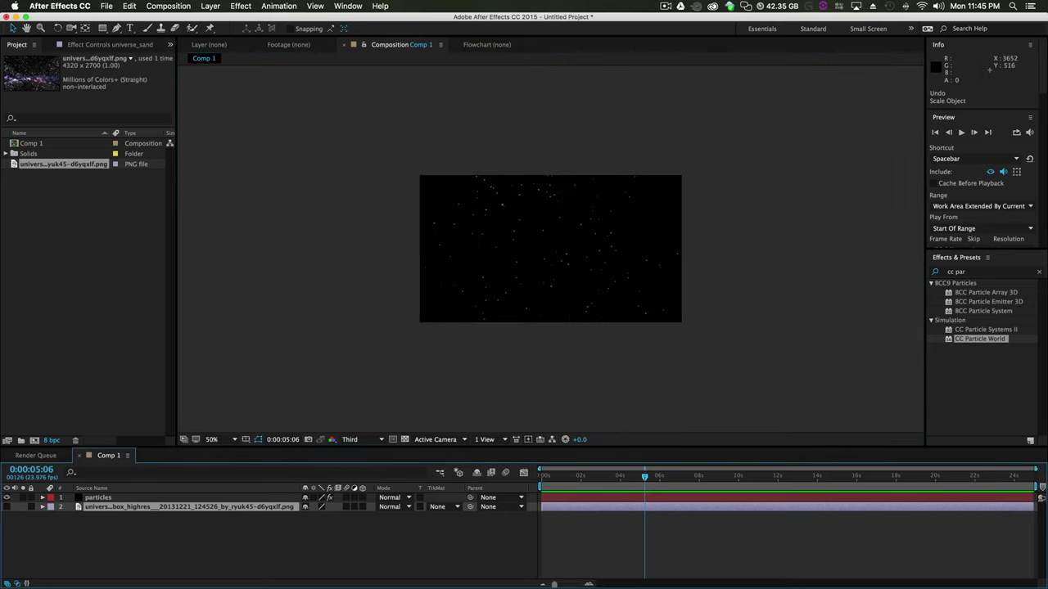
key("super+Tab")
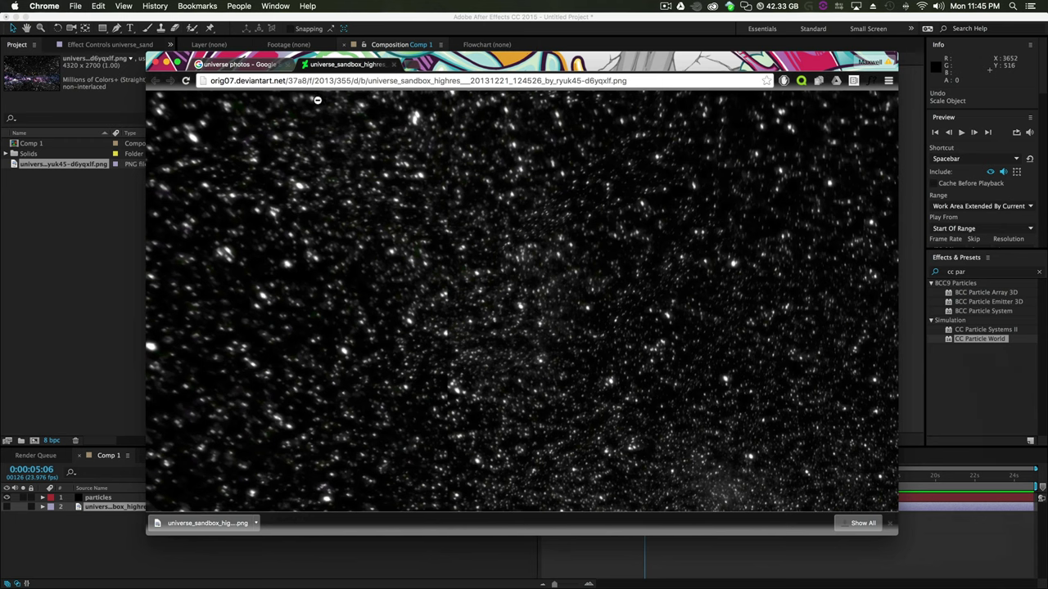
Search Google Images for 'lens flare'
left_click(315, 82)
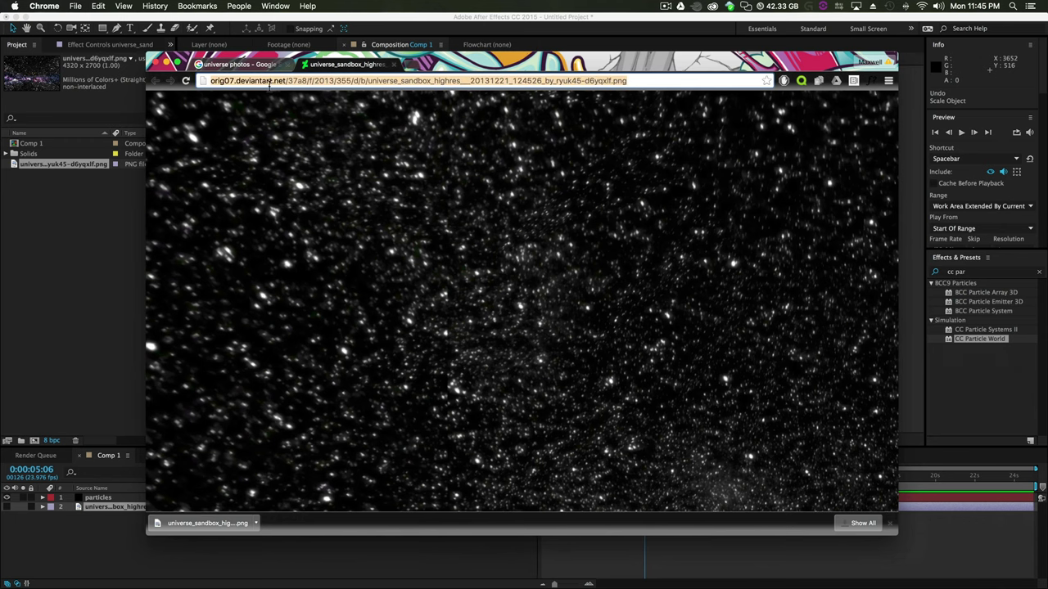
type("google.com")
key("Return")
type("lens flare")
key("Return")
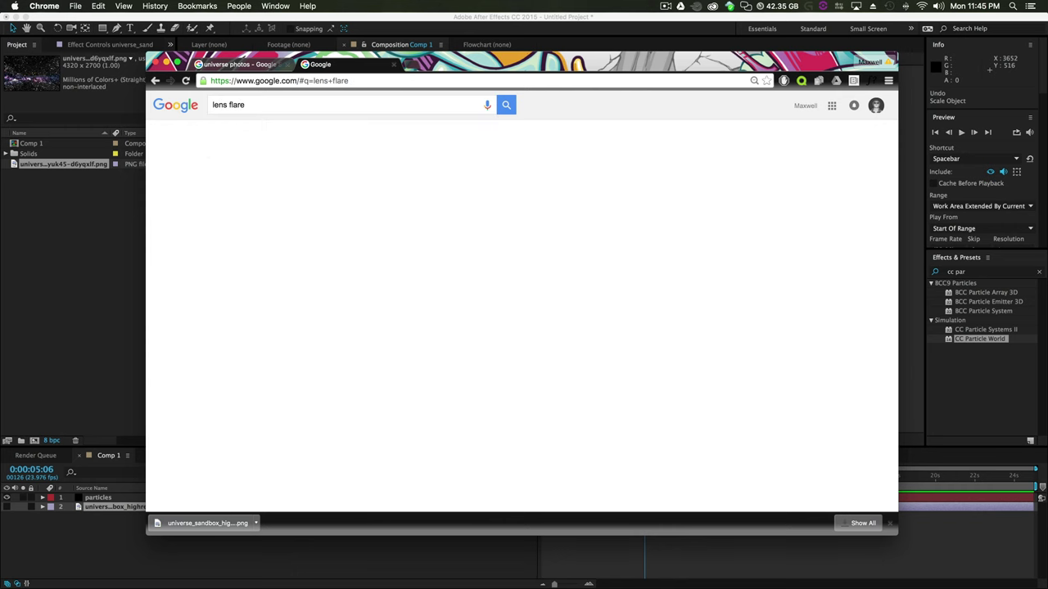
left_click(246, 135)
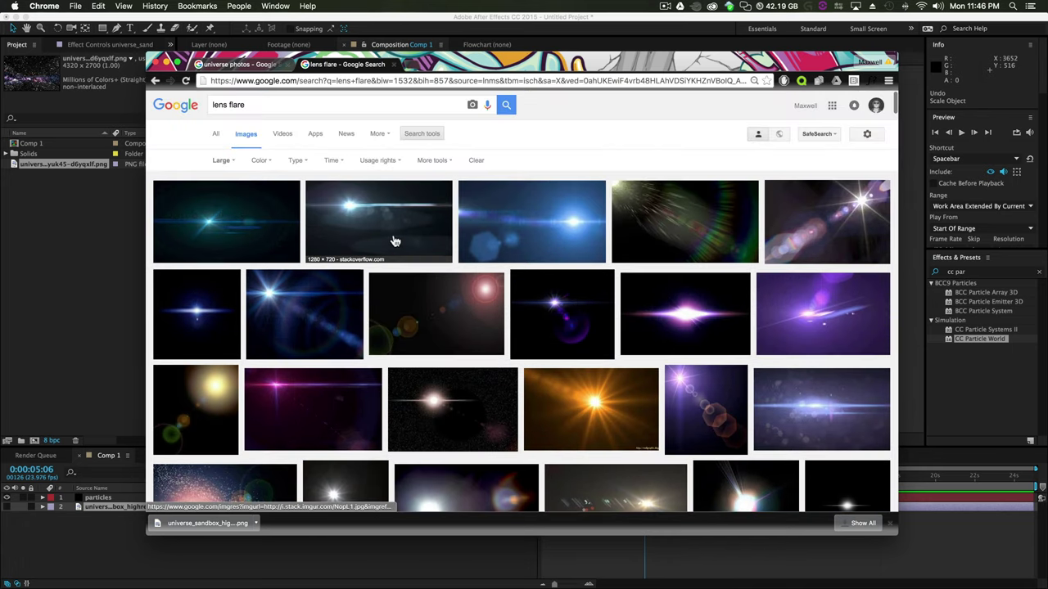
Save the purple lens flare image as a JPG to the Desktop and reveal it in Finder
scroll(393, 241, "down", 10)
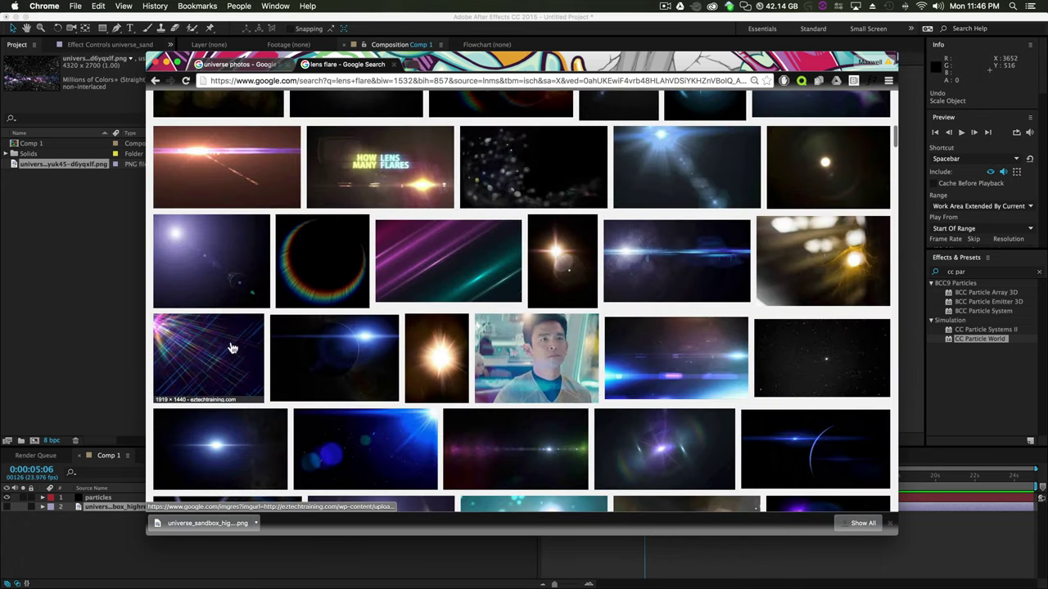
left_click(203, 250)
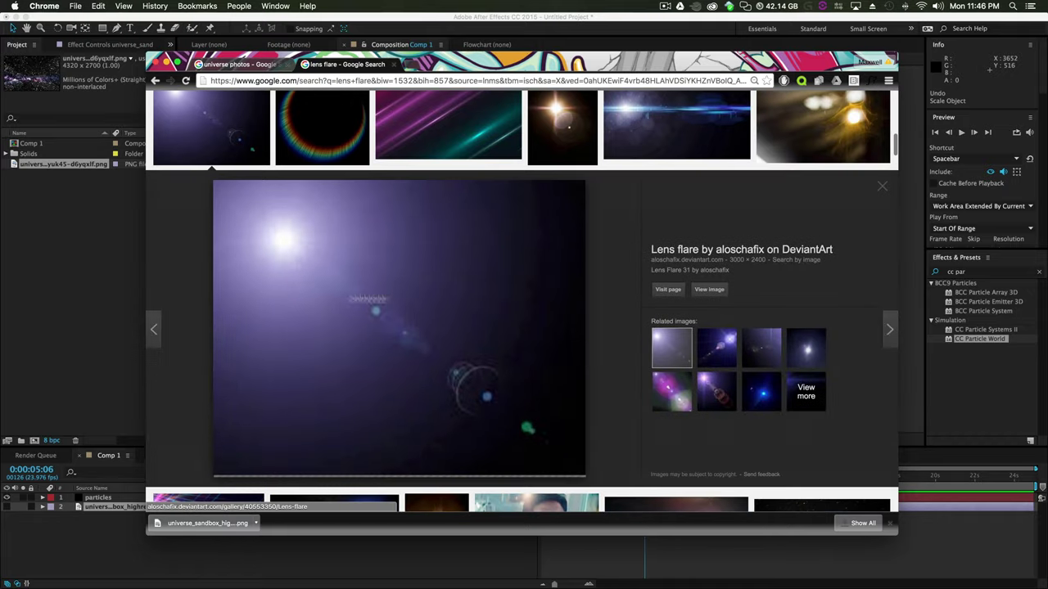
left_click(709, 290)
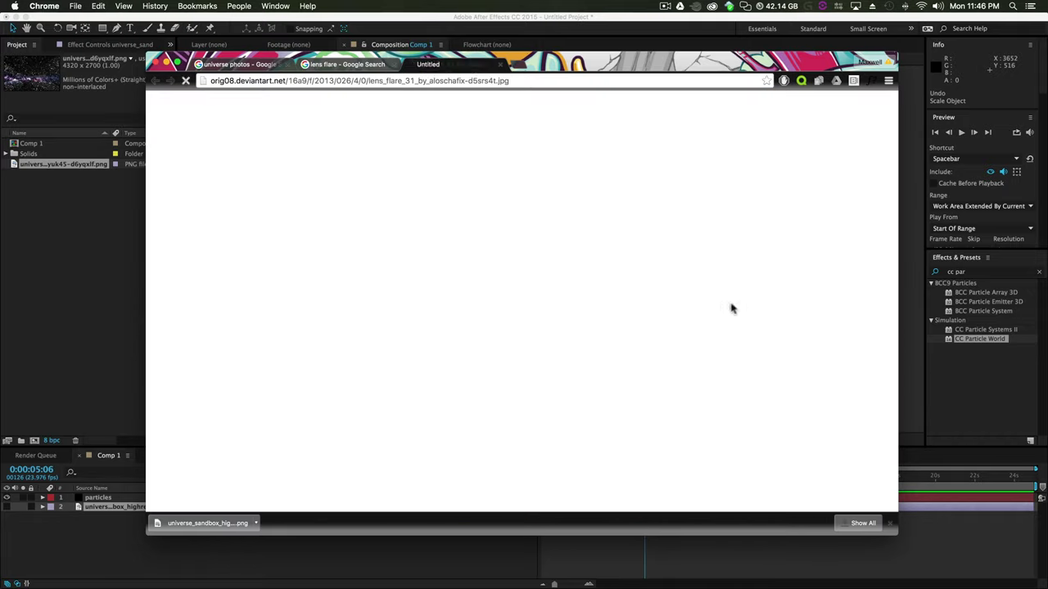
left_click(409, 221)
right_click(369, 214)
left_click(384, 230)
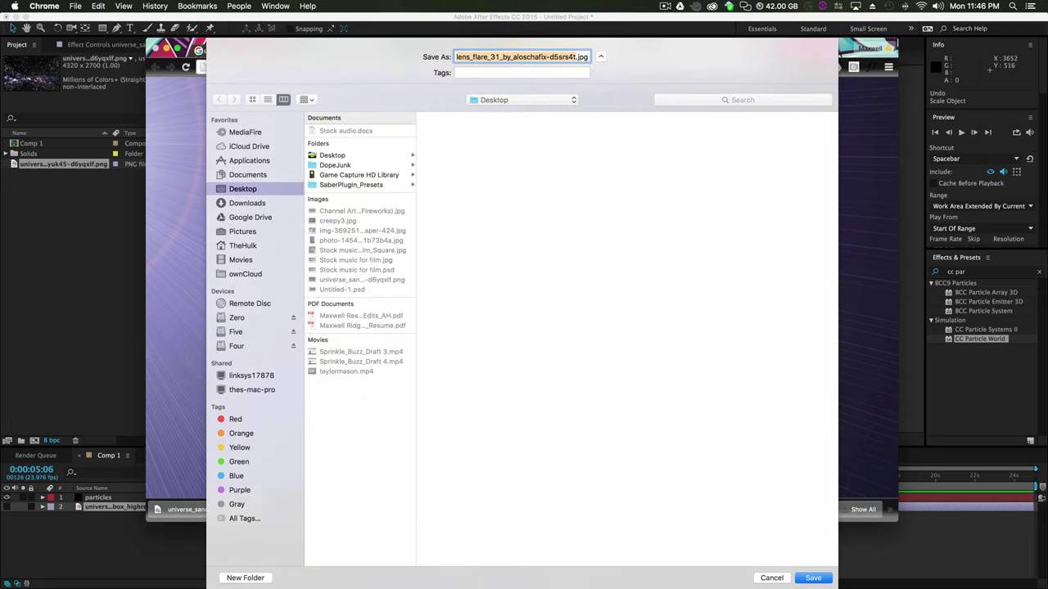
left_click(822, 577)
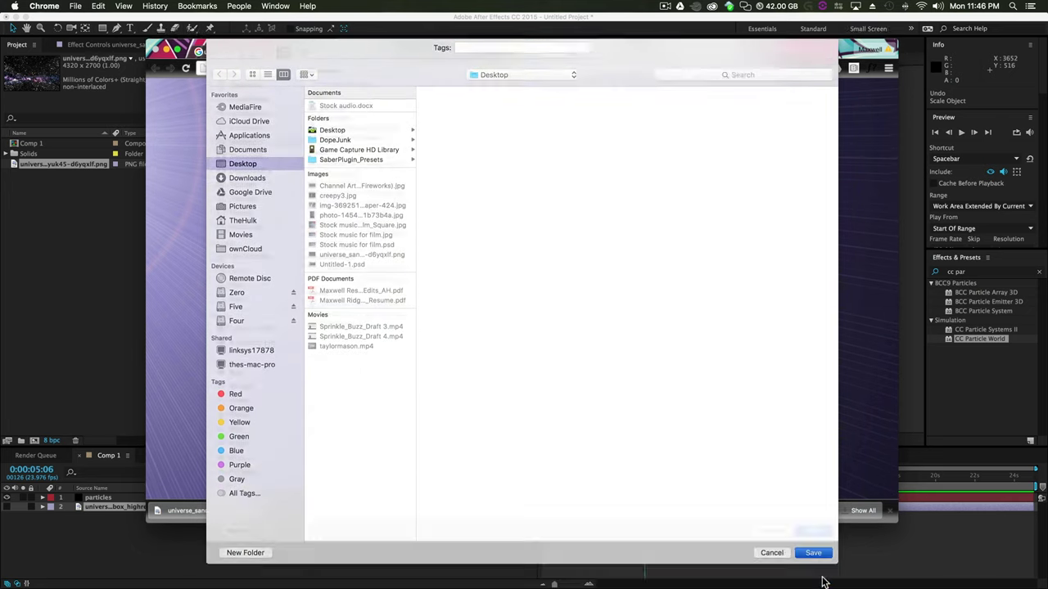
left_click(255, 523)
left_click(304, 557)
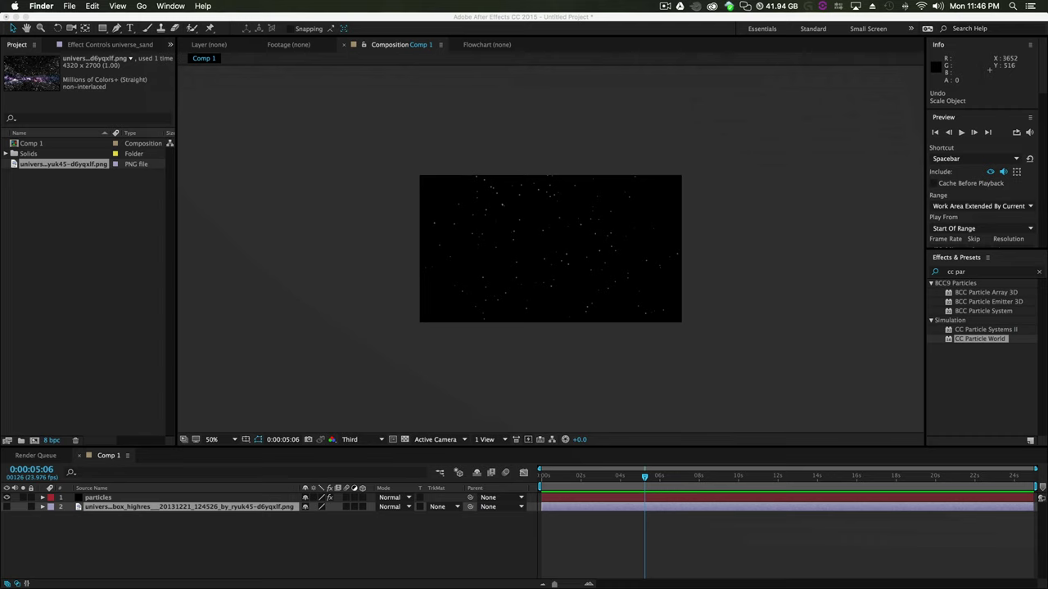
Import the lens flare 31 JPG from Finder into the Project panel
left_click_drag(0, 385, 93, 234)
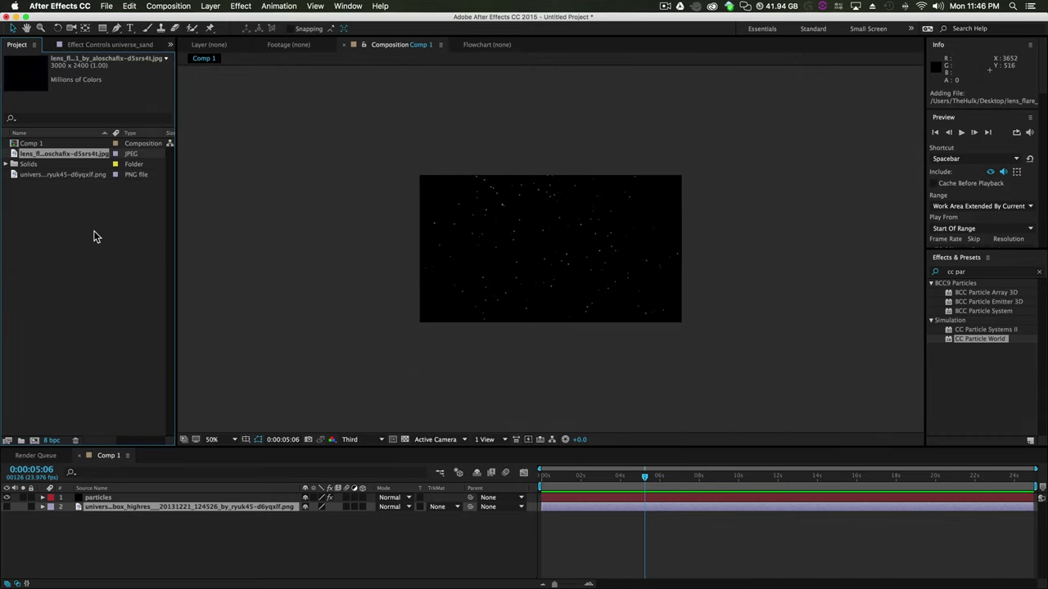
left_click(58, 154)
left_click(85, 250)
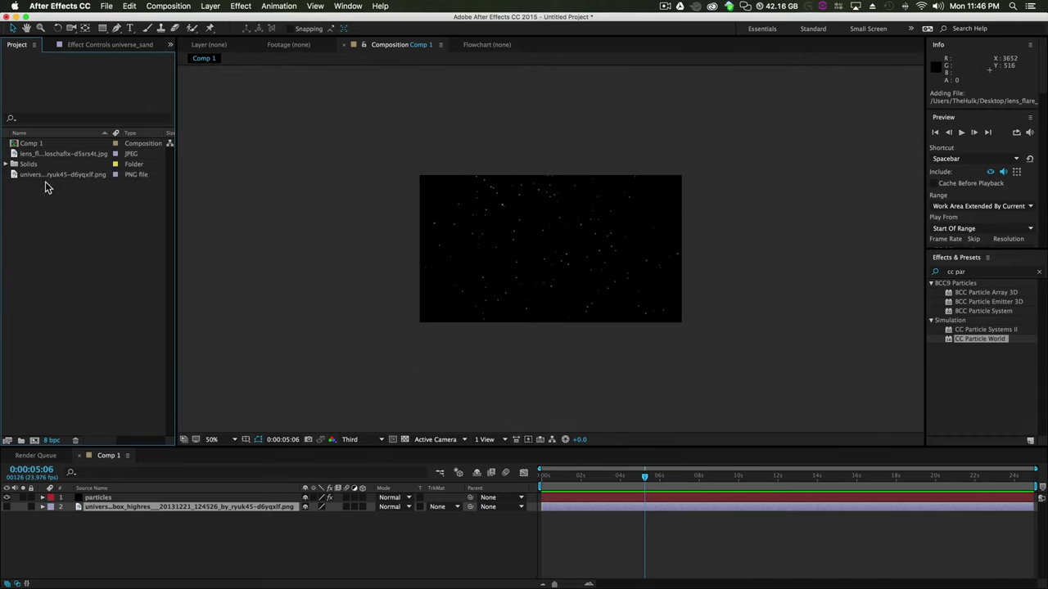
Set the current time to 0:00:06:02 and the viewer magnification to Fit
left_click_drag(566, 475, 642, 481)
left_click(661, 483)
scroll(500, 349, "up", 1)
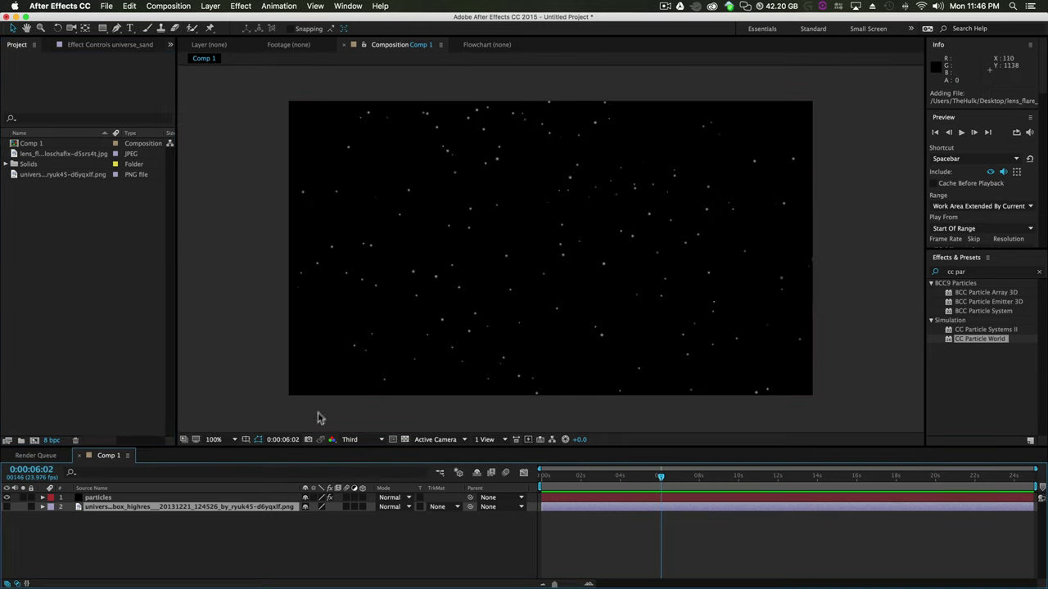
left_click(228, 440)
left_click(228, 418)
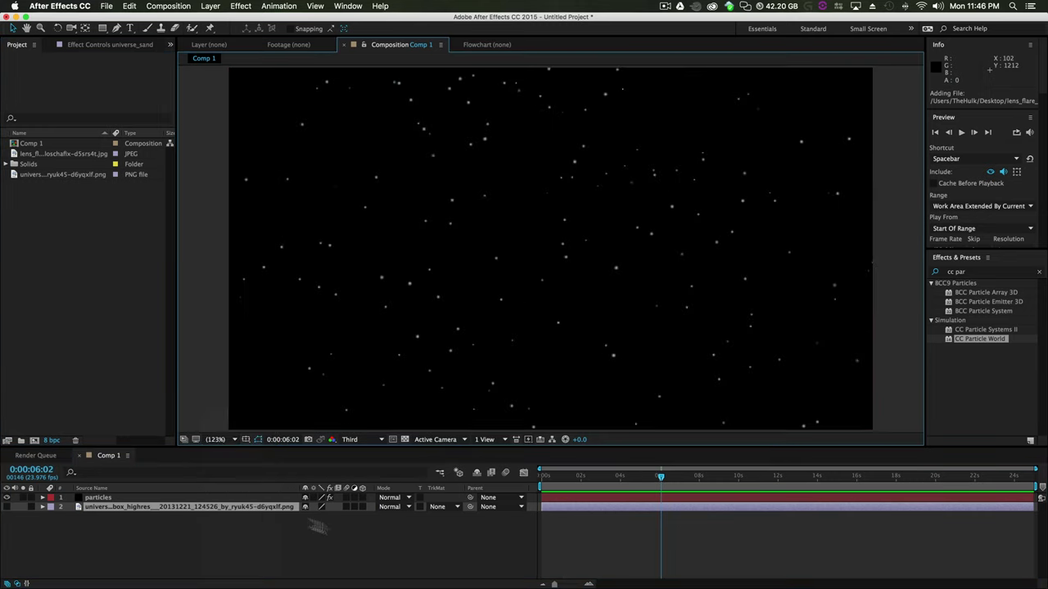
Add a new text layer and set its font to Star Jedi
right_click(118, 540)
mouse_move(180, 486)
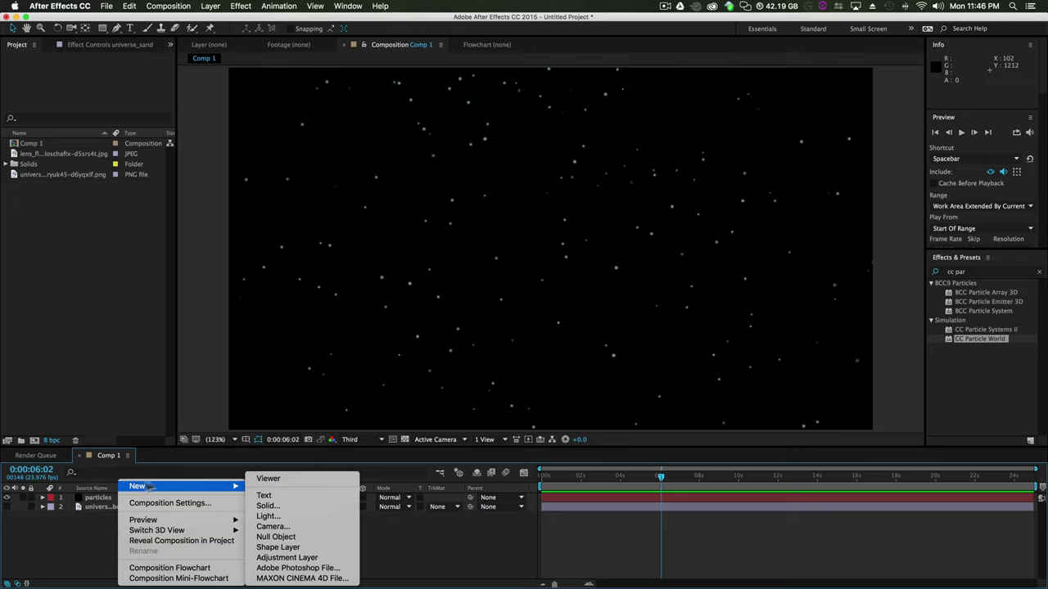
left_click(282, 498)
left_click_drag(501, 208, 802, 89)
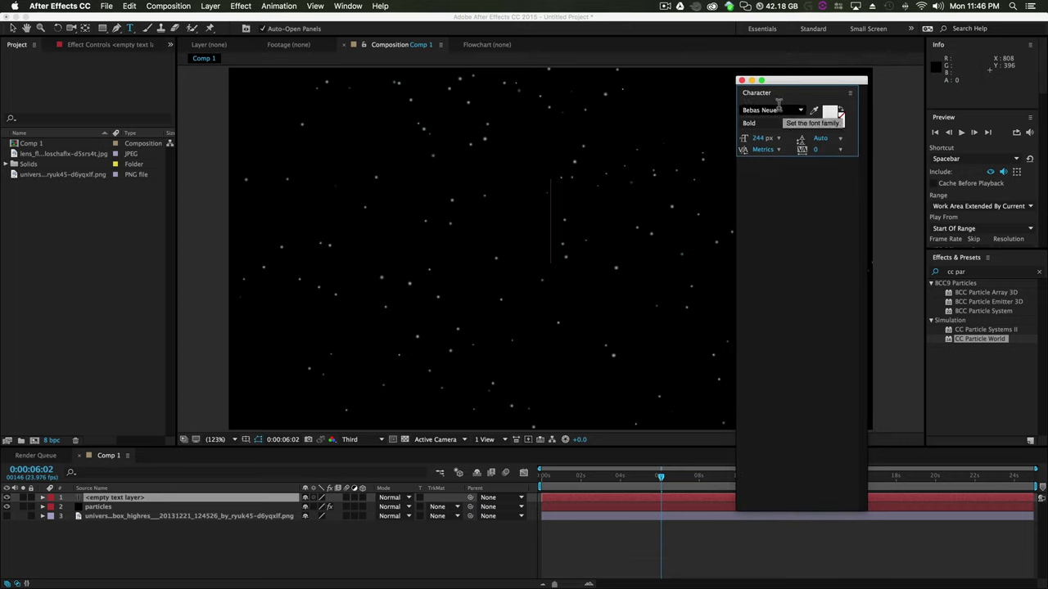
left_click(780, 109)
type("s")
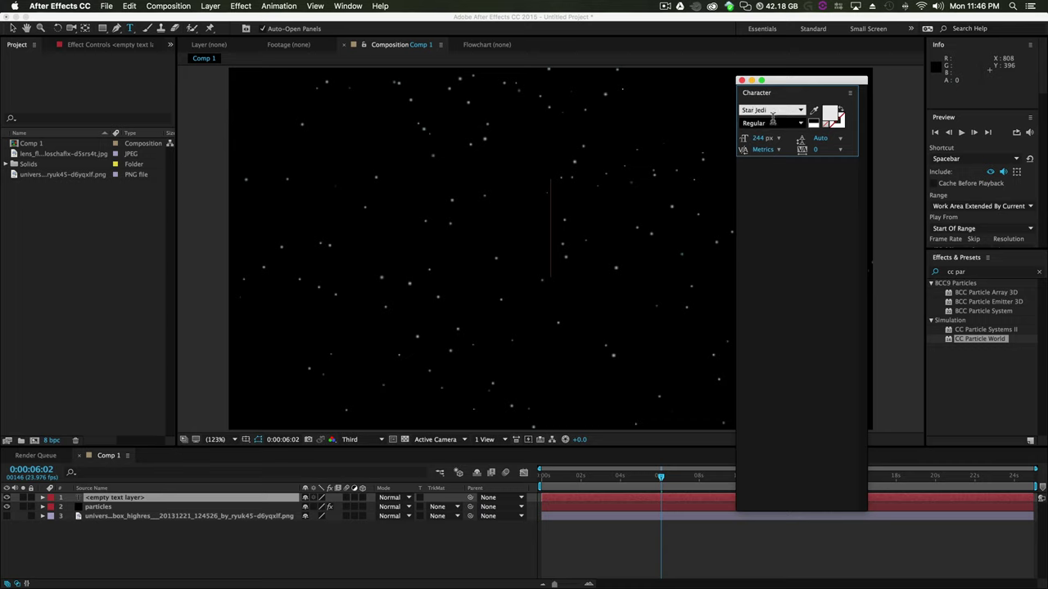
left_click(545, 226)
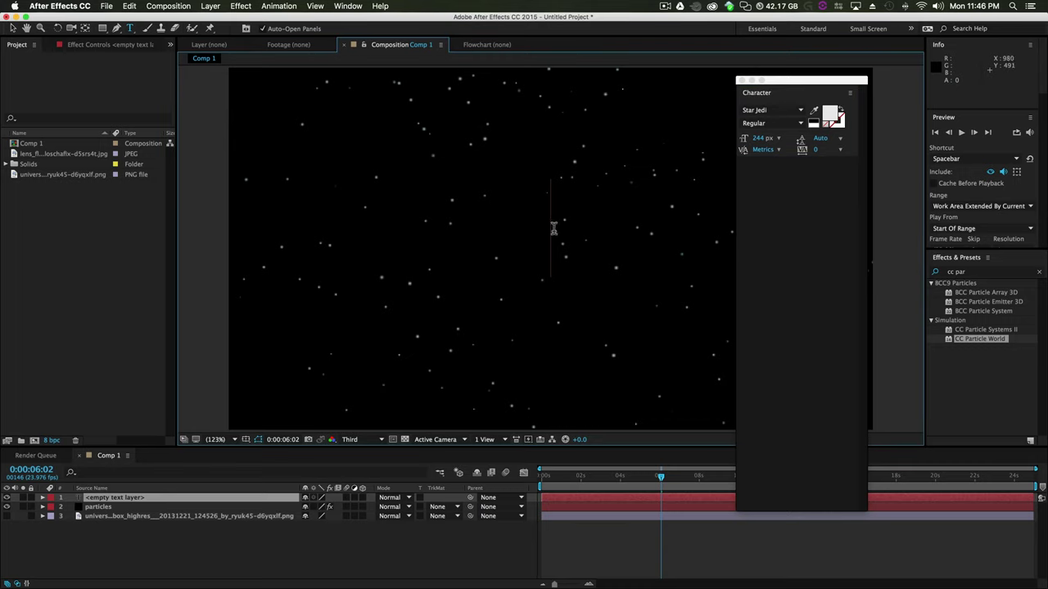
left_click(740, 80)
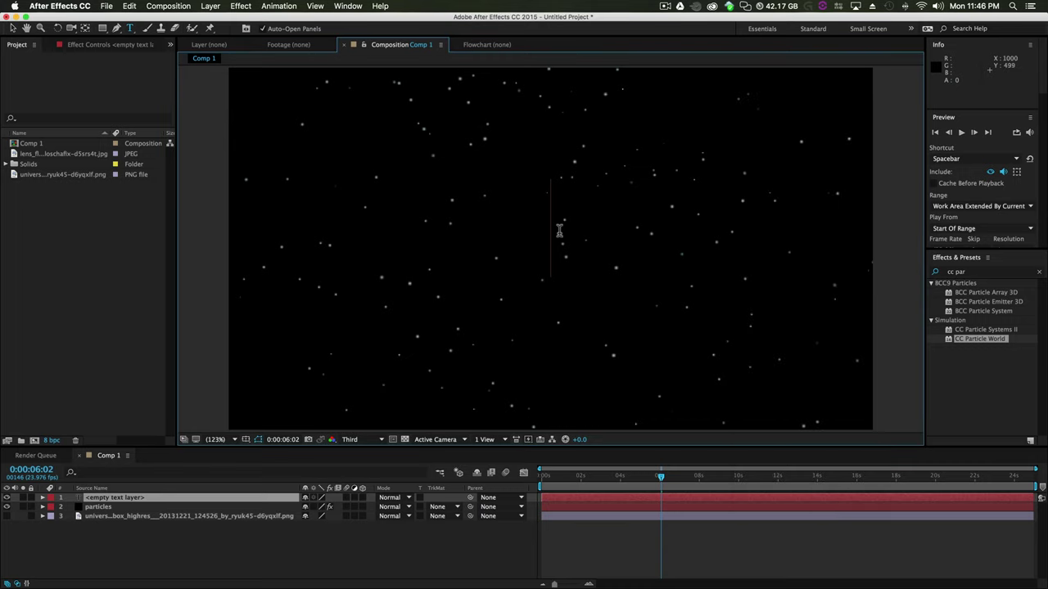
Type the word MAXWELL, correcting typos along the way
type("MAR")
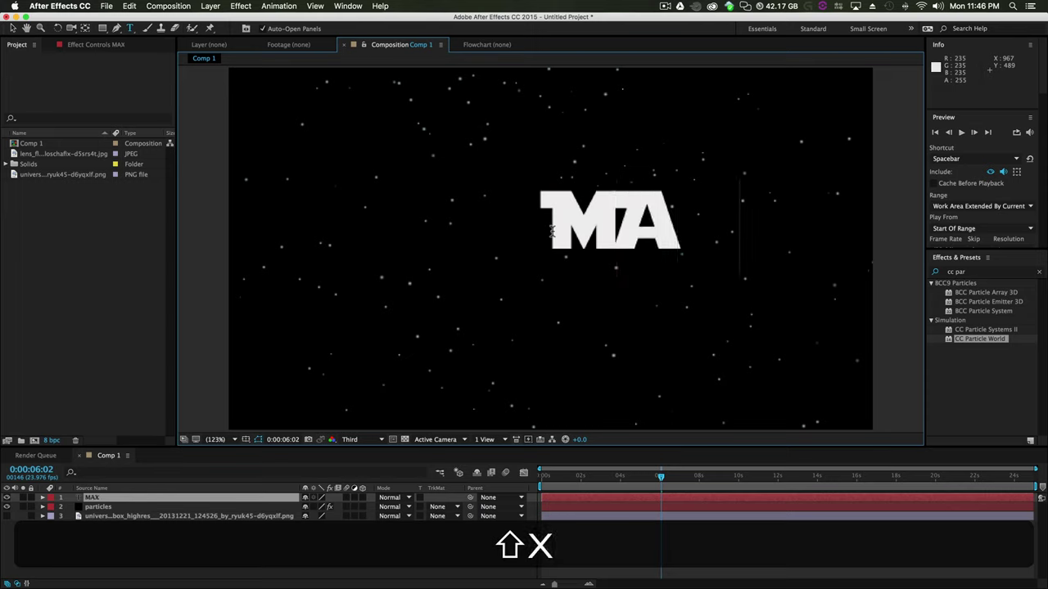
key("shift+BackSpace")
type("XWE")
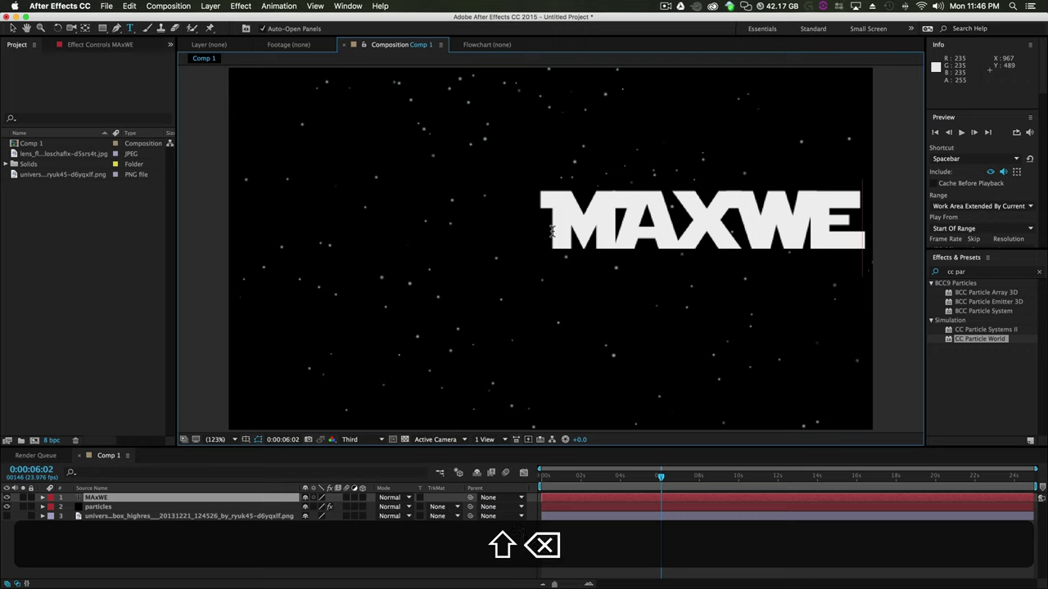
key("BackSpace")
key("BackSpace")
type("well")
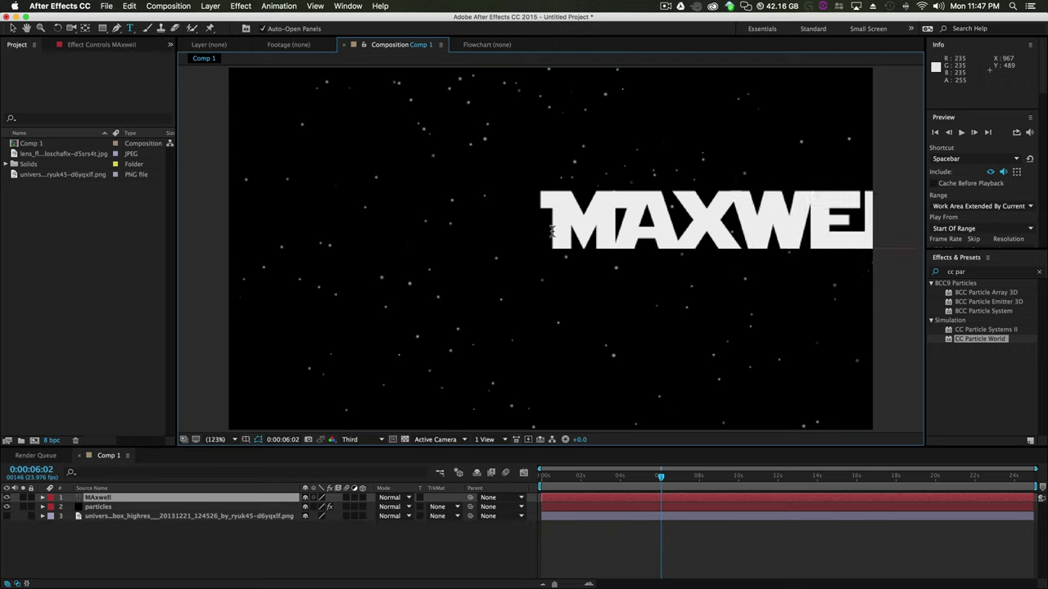
Centre the MAXWELL text in the frame and select its layer
left_click(13, 28)
left_click_drag(548, 248, 342, 288)
left_click_drag(437, 255, 434, 244)
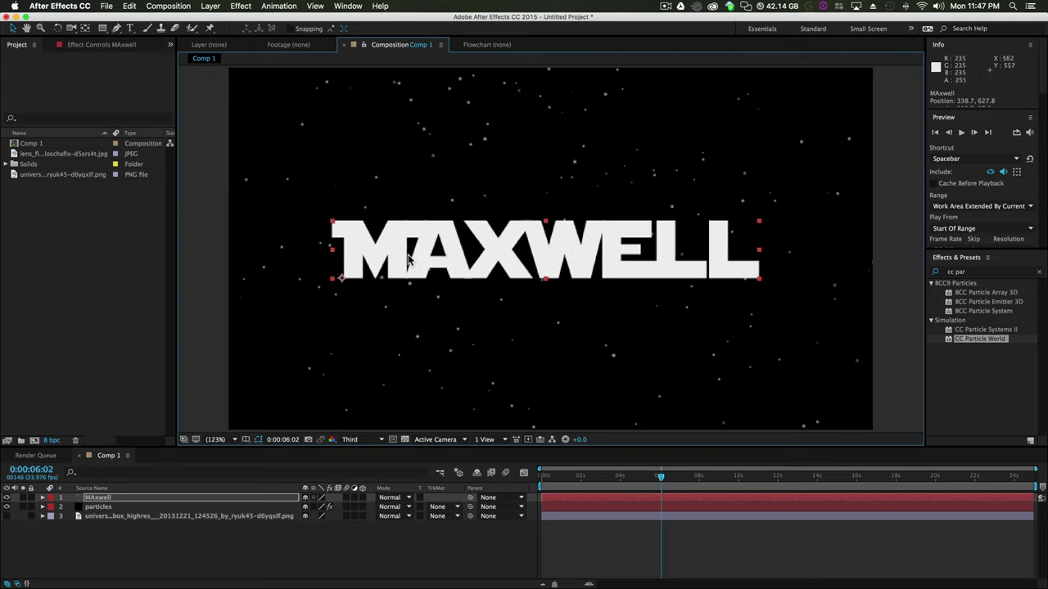
left_click(287, 551)
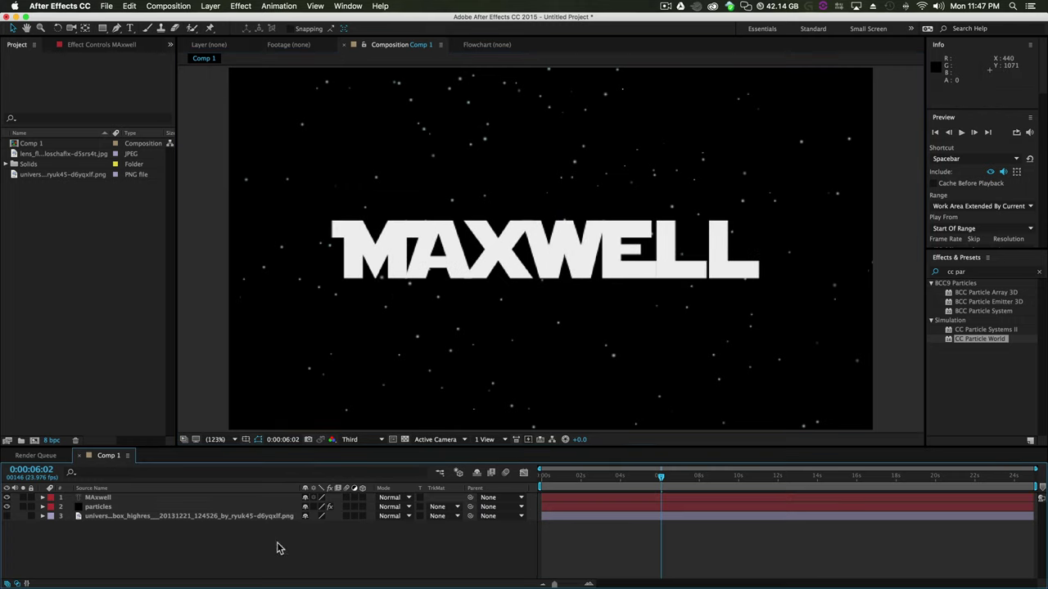
left_click(105, 498)
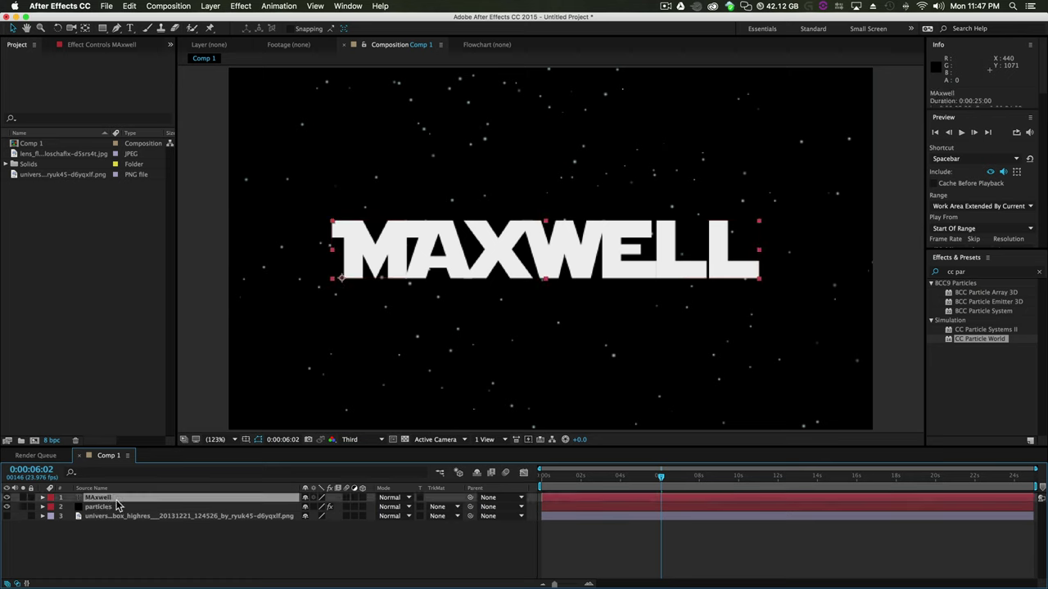
right_click(100, 498)
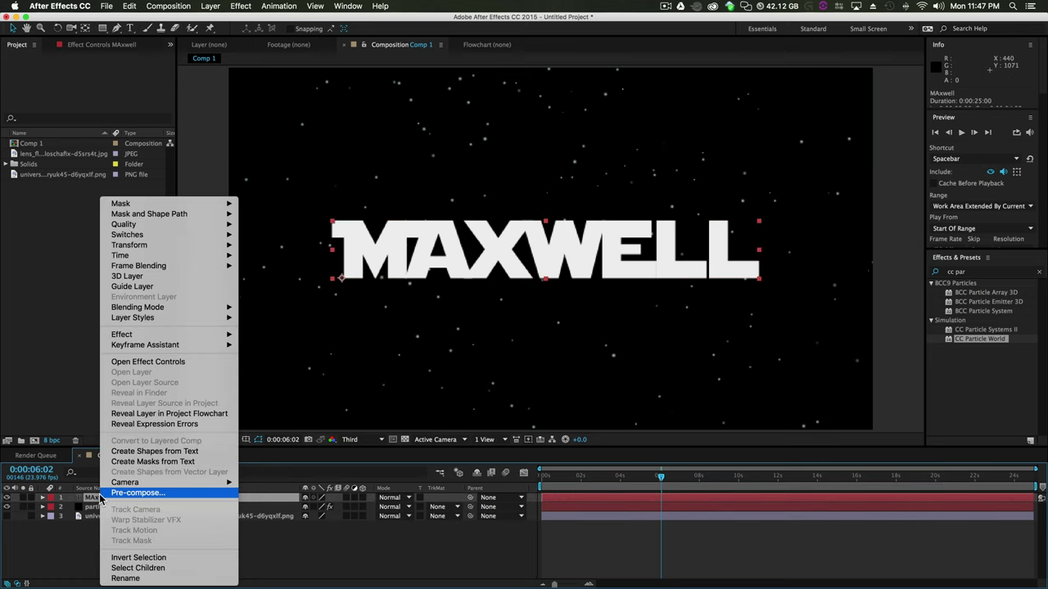
Convert the MAxwell text into a MAxwell Outlines shape layer
left_click(201, 463)
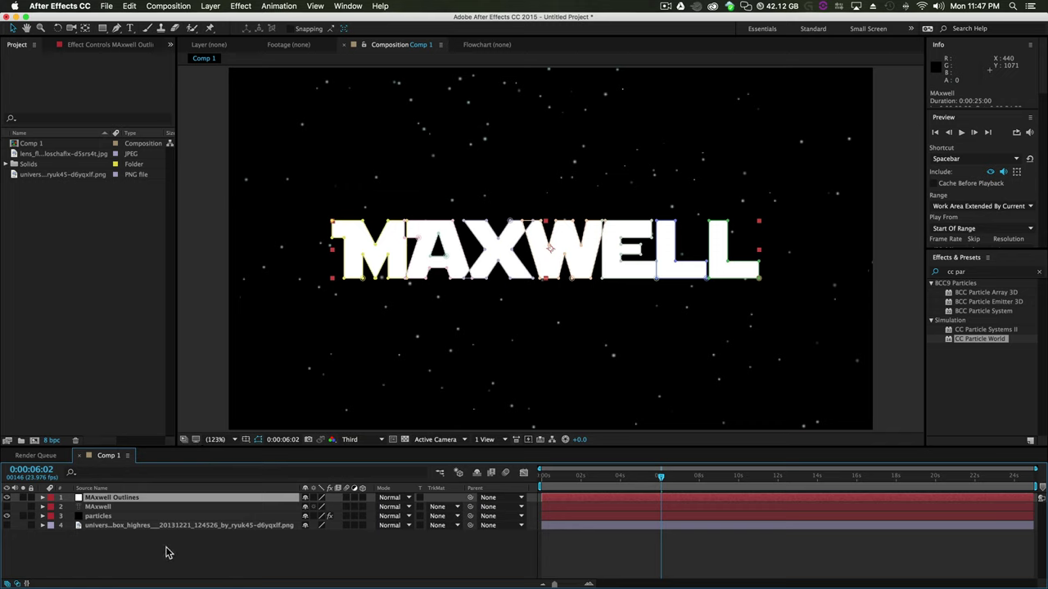
left_click(166, 553)
left_click(100, 499)
left_click(131, 557)
left_click(123, 499)
left_click(142, 554)
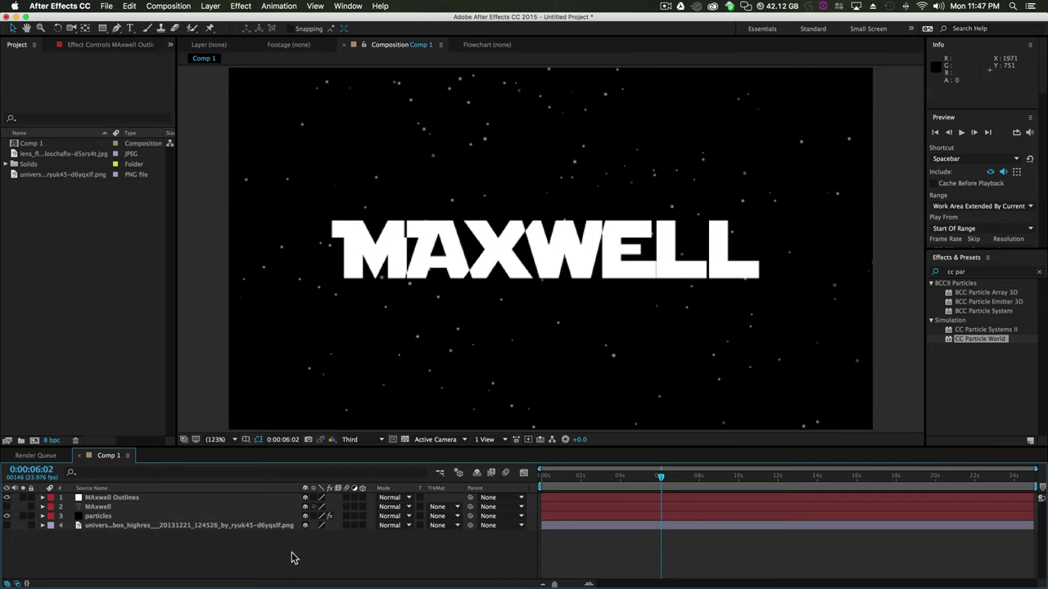
Add a full-frame Black Solid 1 layer on top
right_click(296, 554)
mouse_move(327, 487)
left_click(468, 508)
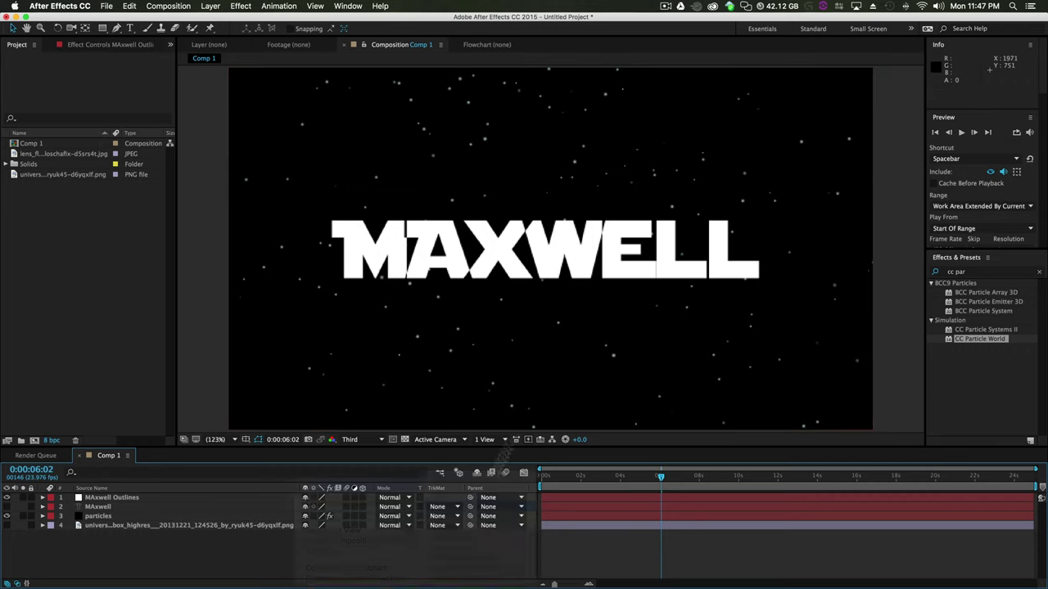
left_click(548, 334)
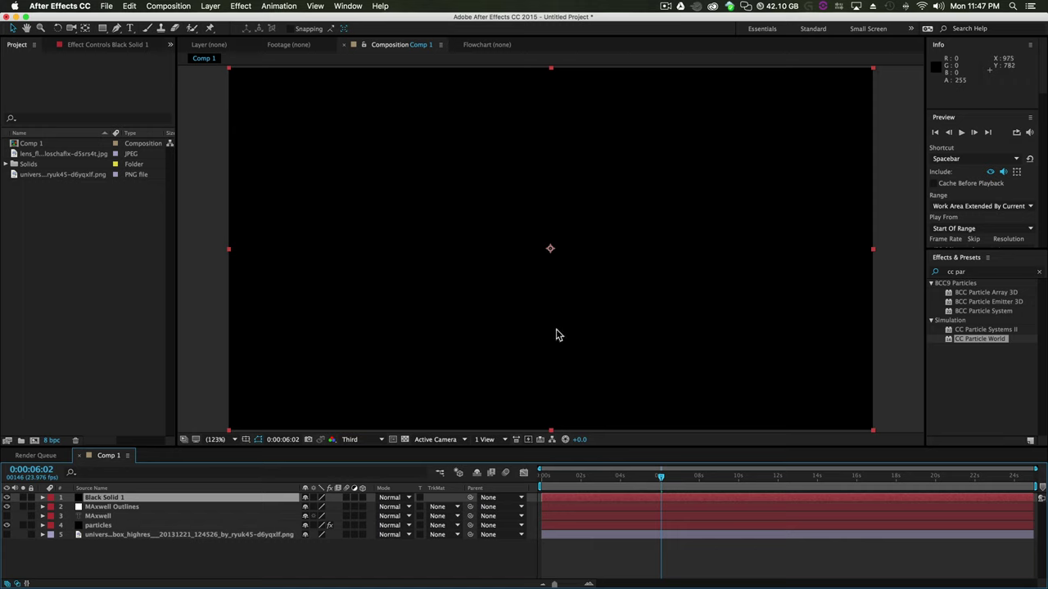
Rename Black Solid 1 to 'saber'
double_click(119, 498)
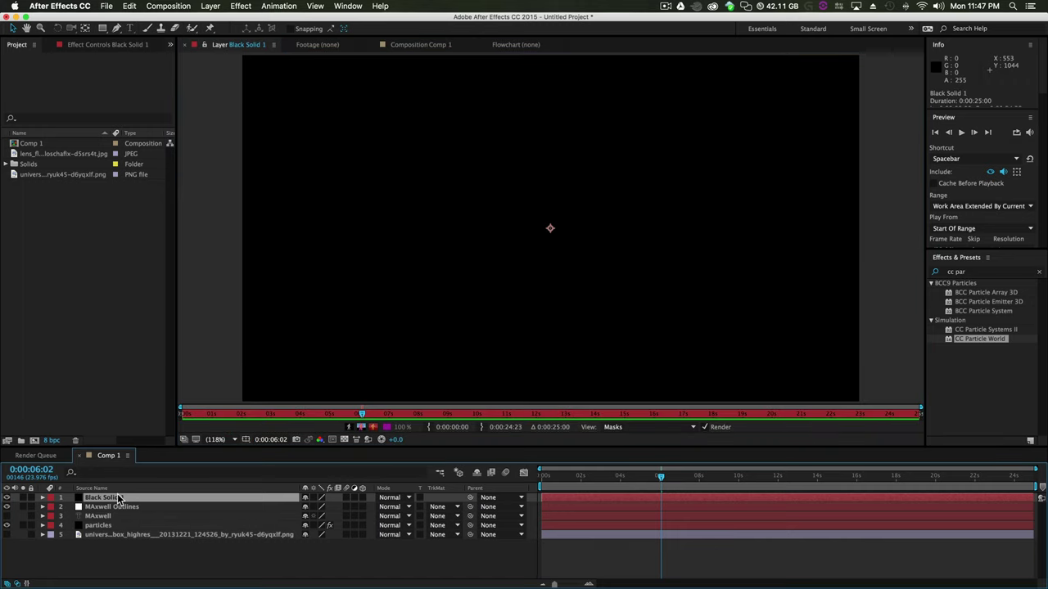
key("Return")
type("saber")
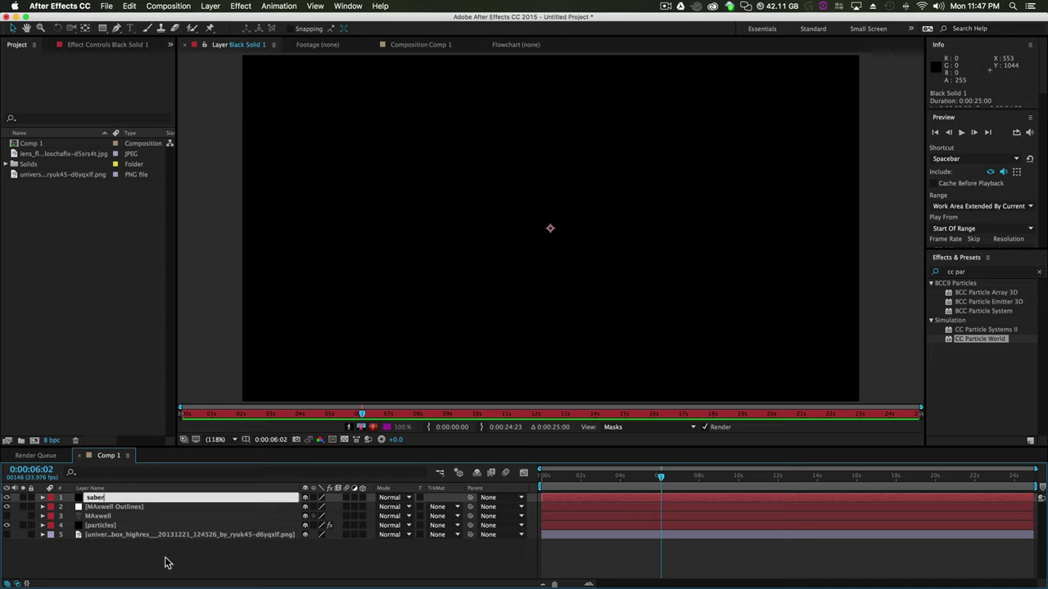
key("Return")
left_click(102, 496)
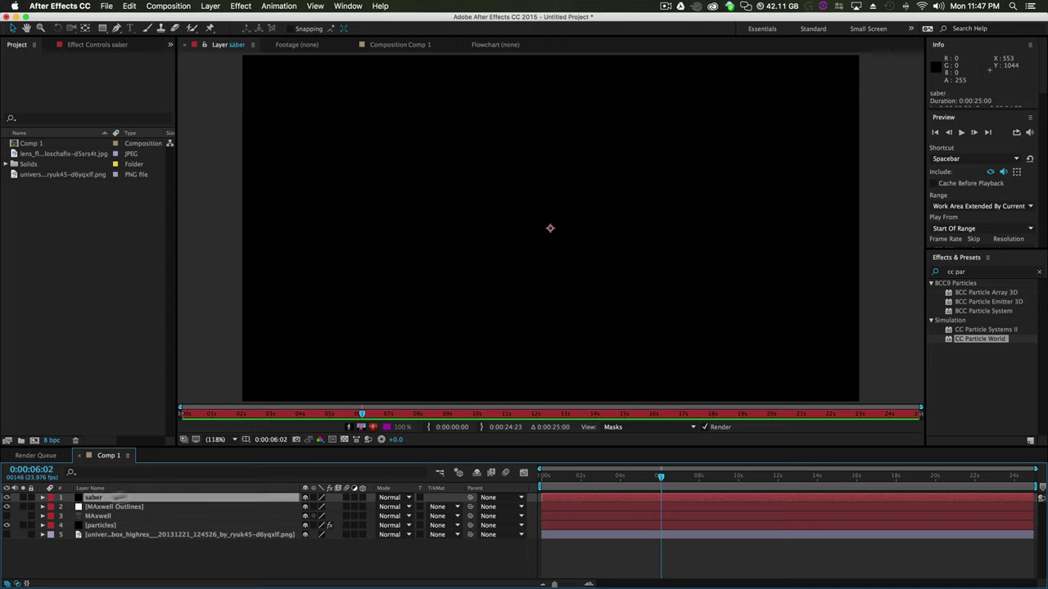
Apply Video Copilot's Saber effect, found by searching 'sab', to the saber layer
left_click(954, 271)
type("saber")
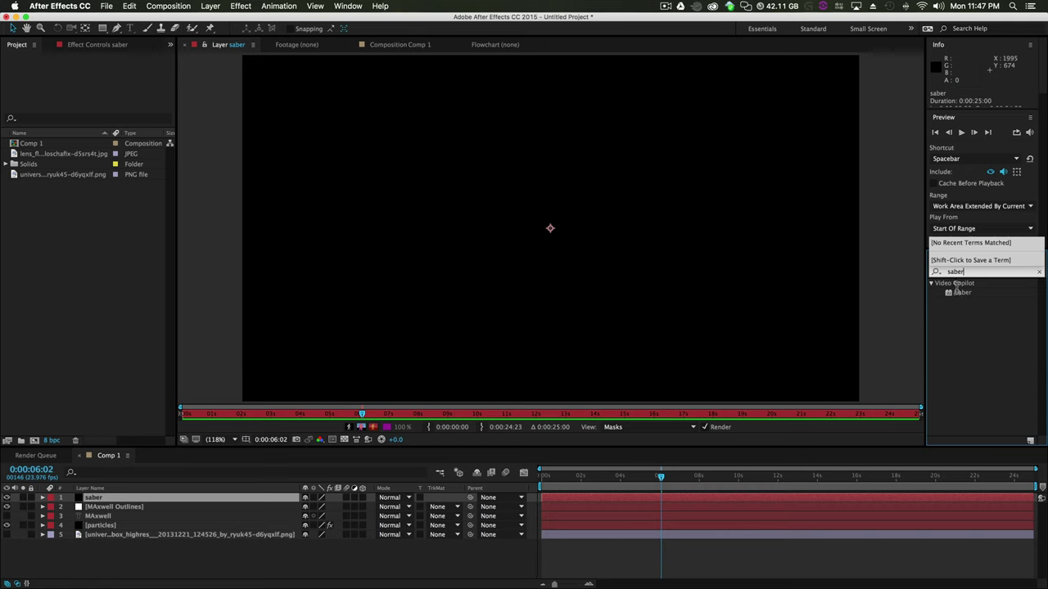
left_click_drag(958, 291, 102, 499)
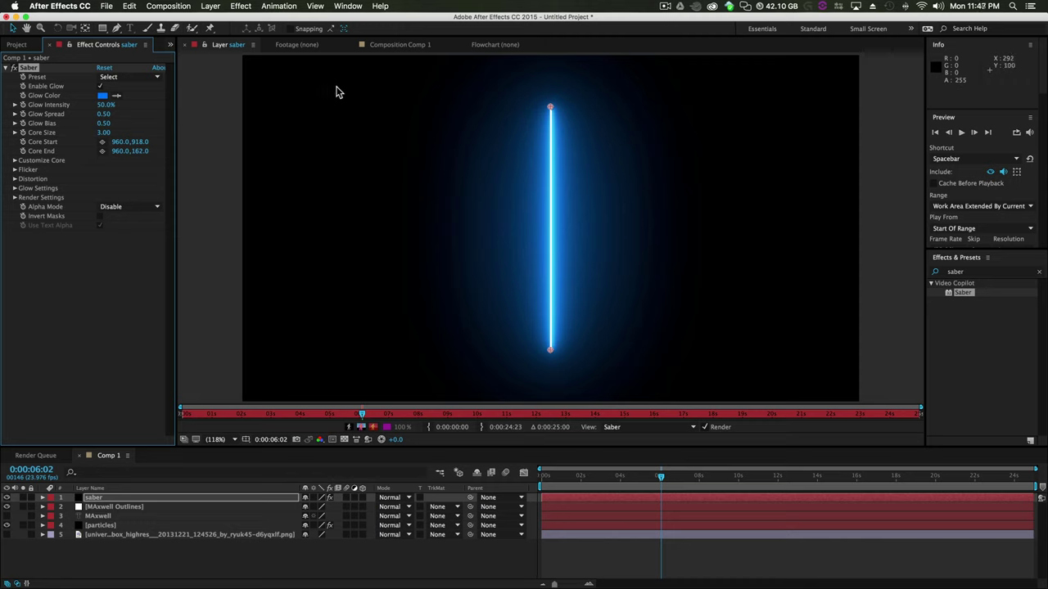
left_click(45, 251)
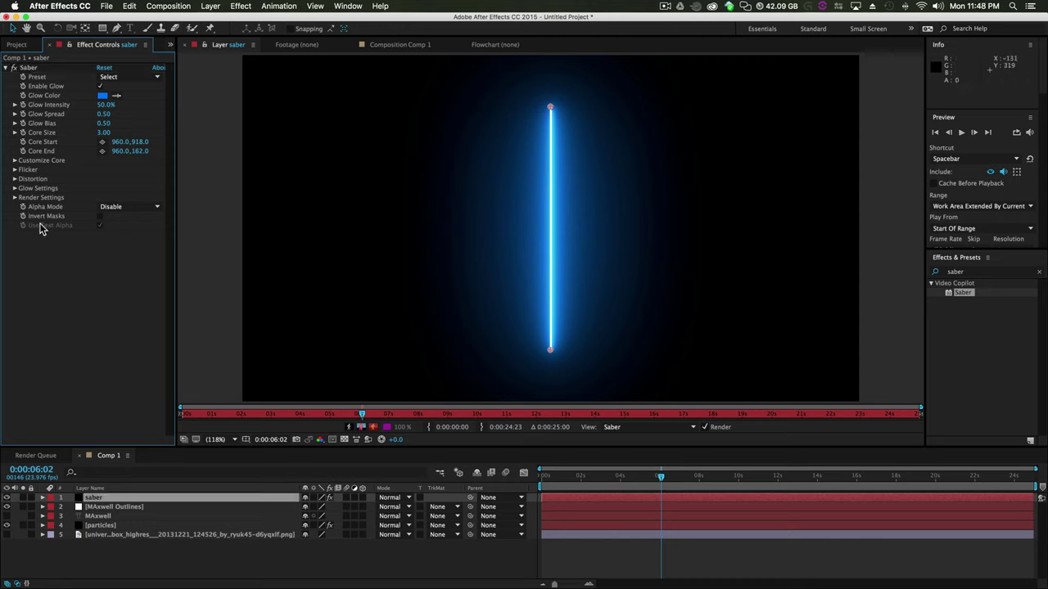
Set the Saber Core Type to Layer Masks under Customize Core
left_click(14, 198)
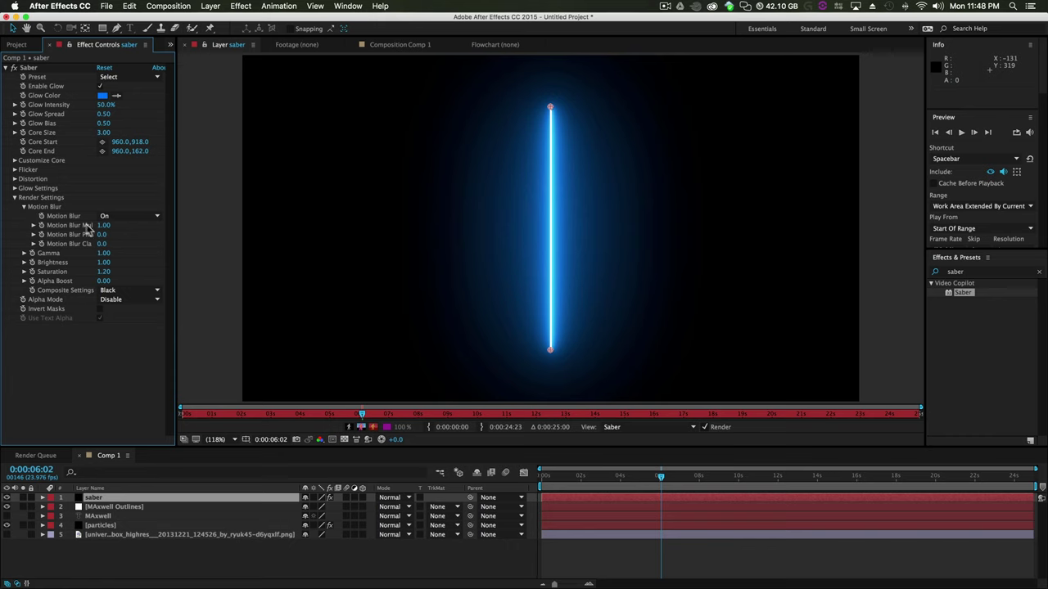
left_click(15, 162)
left_click(158, 169)
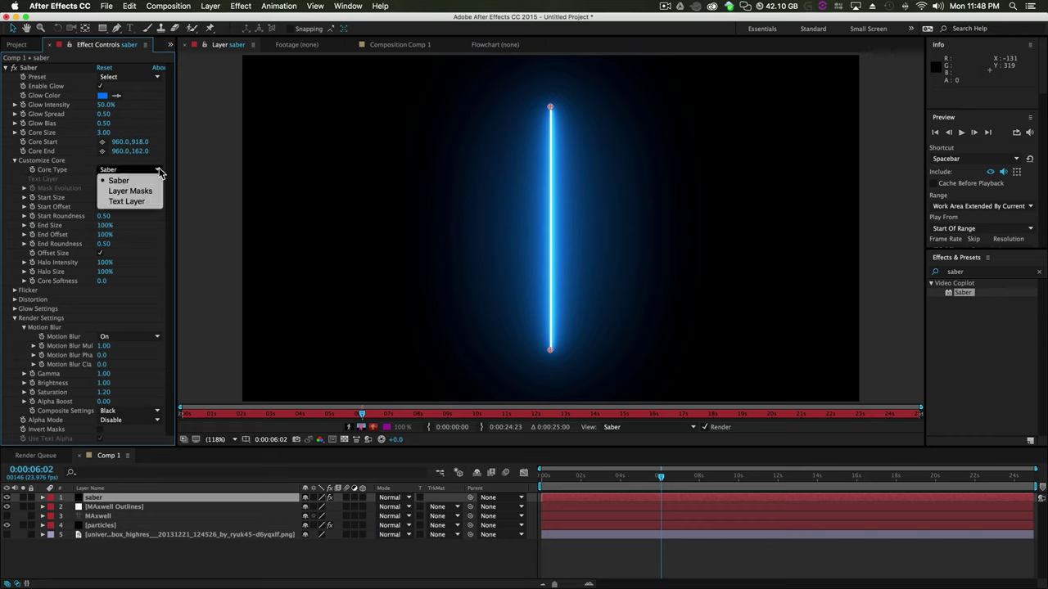
left_click(149, 192)
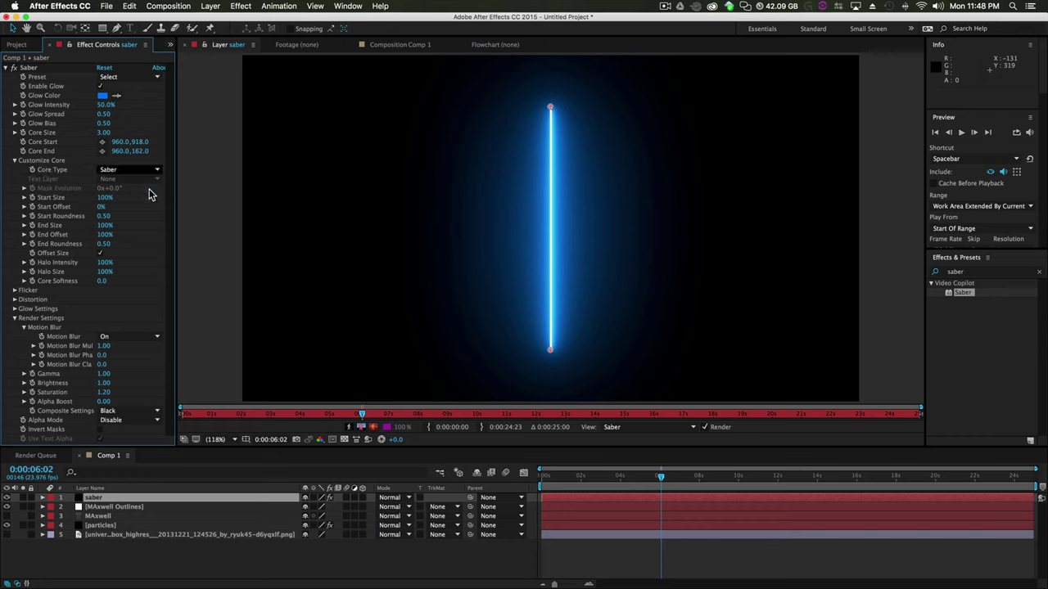
Expand the MAxwell Outlines layer to list its letter masks
left_click(125, 509)
left_click(42, 508)
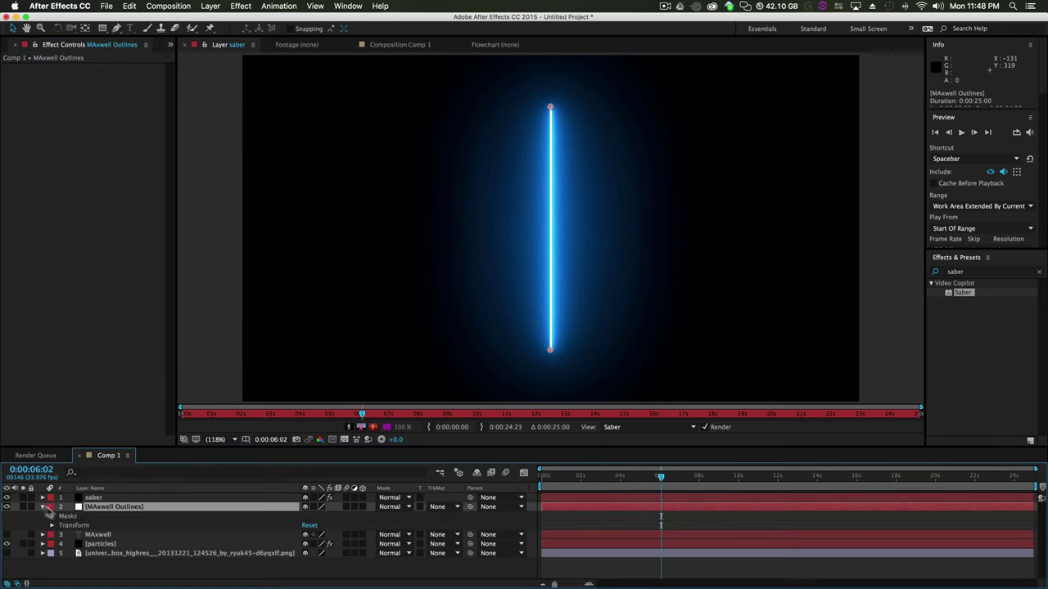
left_click(52, 516)
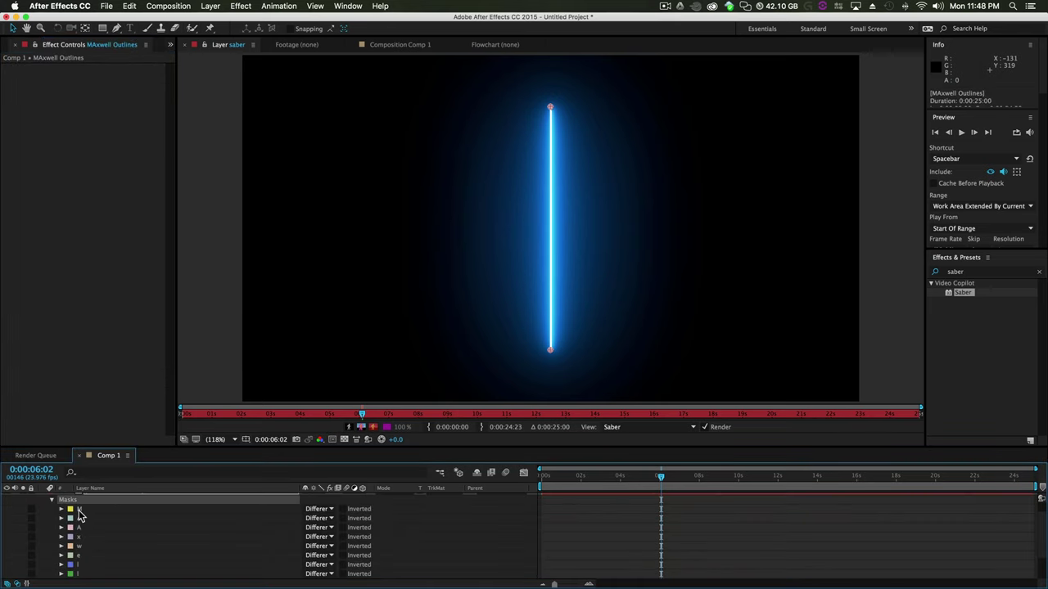
Copy the MAxwell Outlines letter masks and paste them onto the saber layer
key("super+c")
scroll(92, 501, "up", 2)
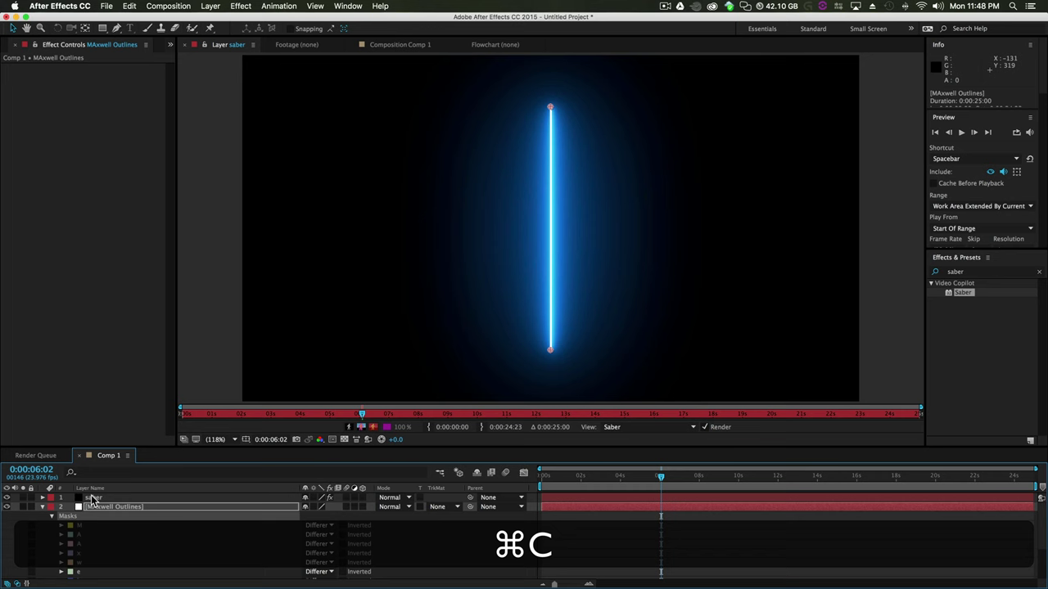
left_click(91, 498)
key("super+v")
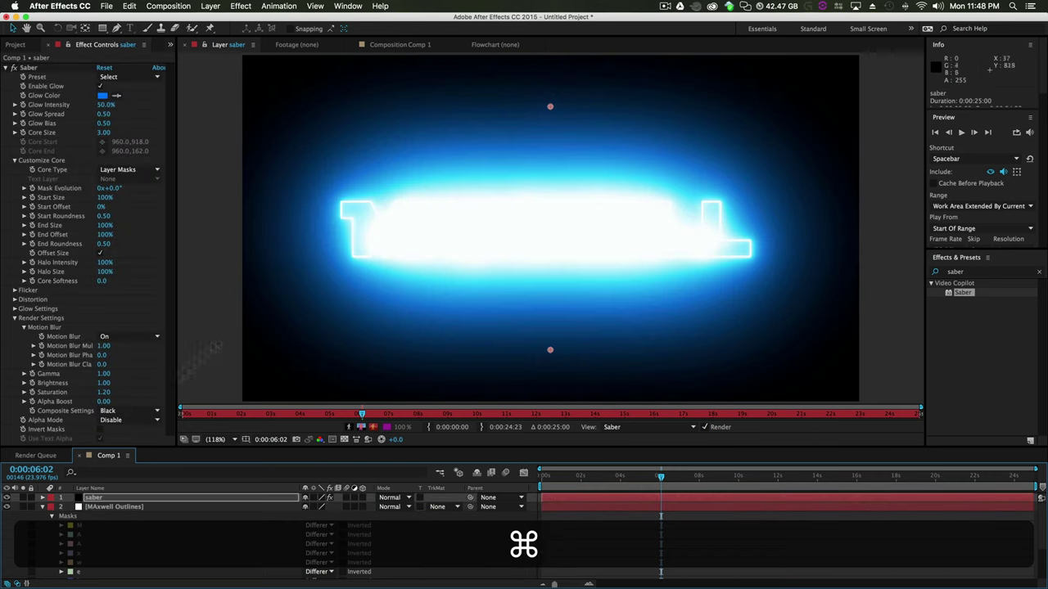
Expand the saber layer's Masks group to check the pasted letter masks
left_click(72, 518)
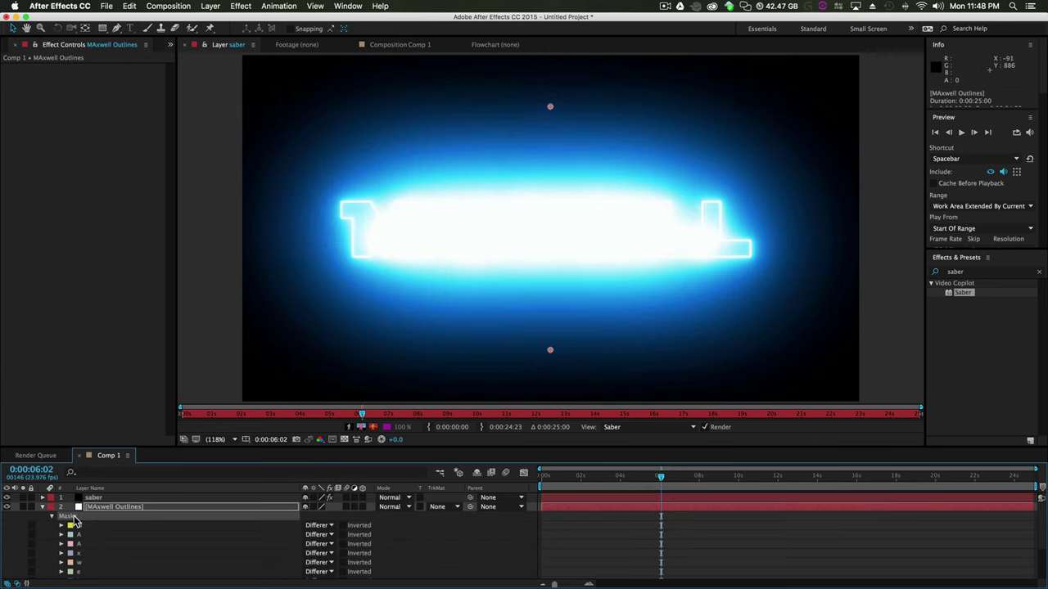
left_click(91, 498)
left_click(43, 507)
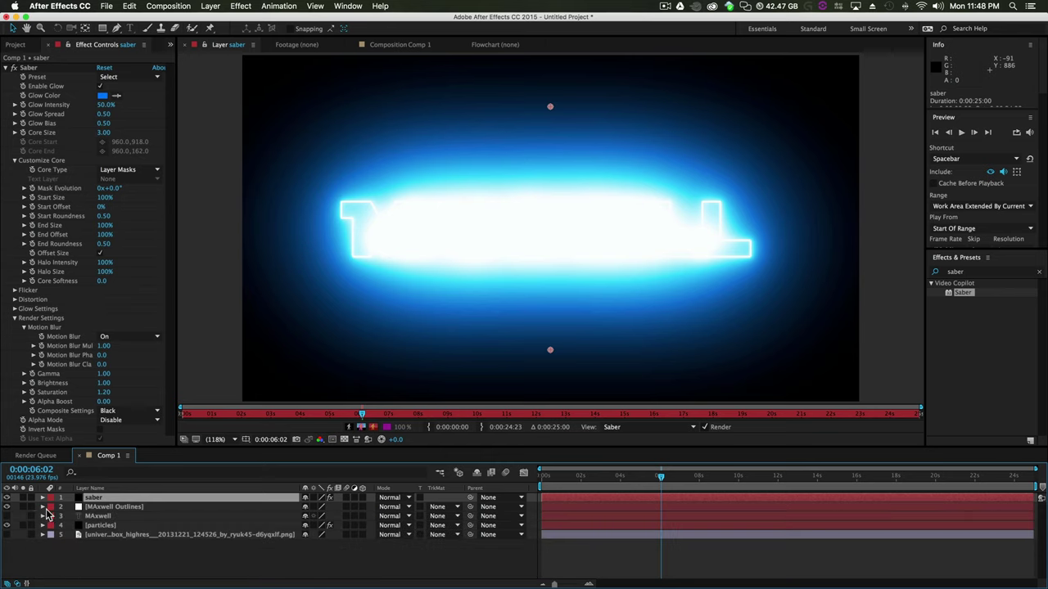
left_click(42, 498)
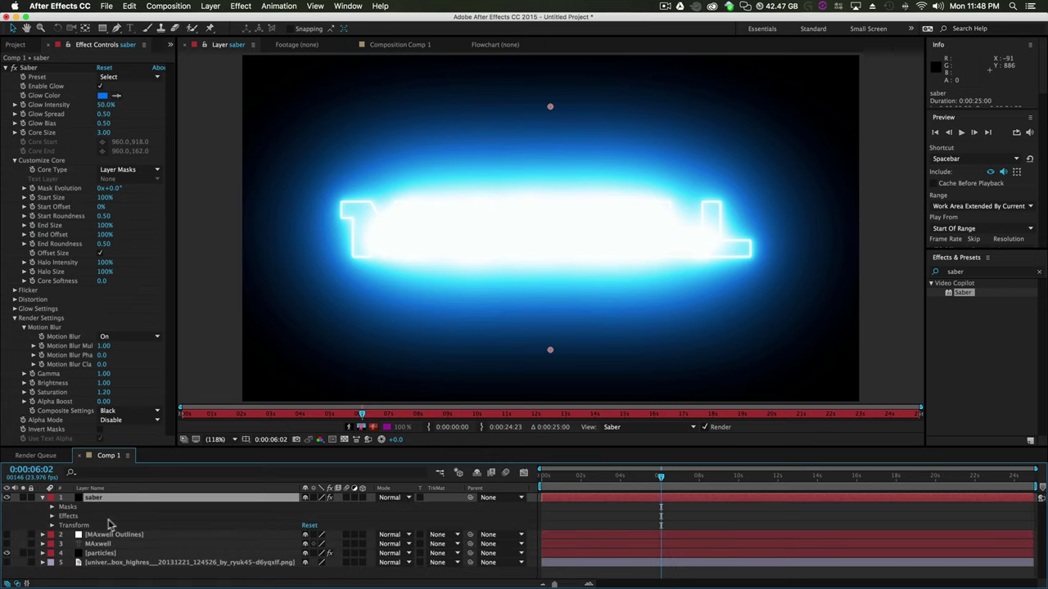
left_click(64, 507)
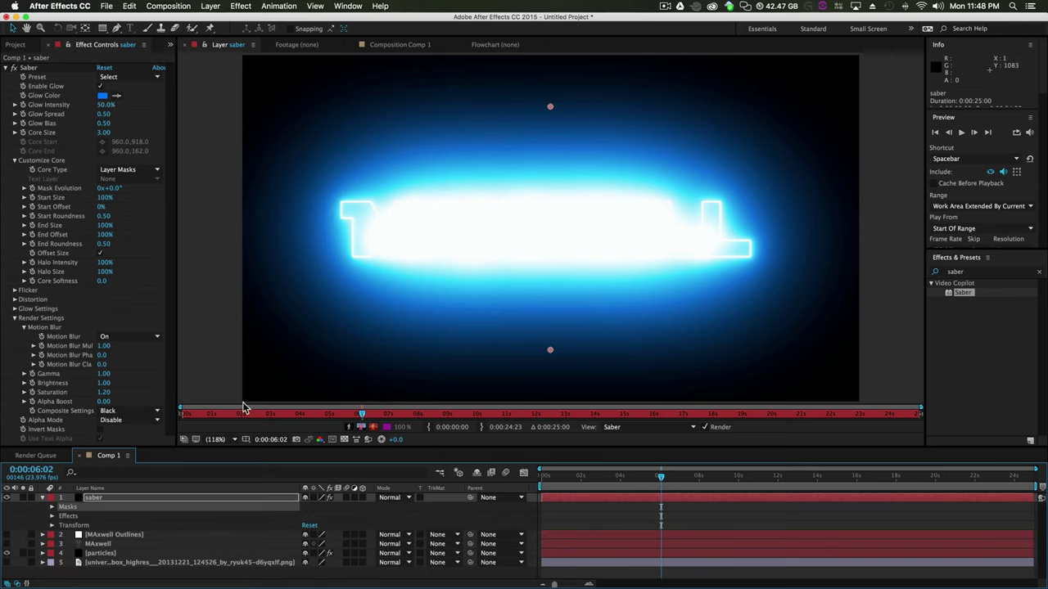
left_click(52, 507)
left_click(52, 506)
left_click(52, 507)
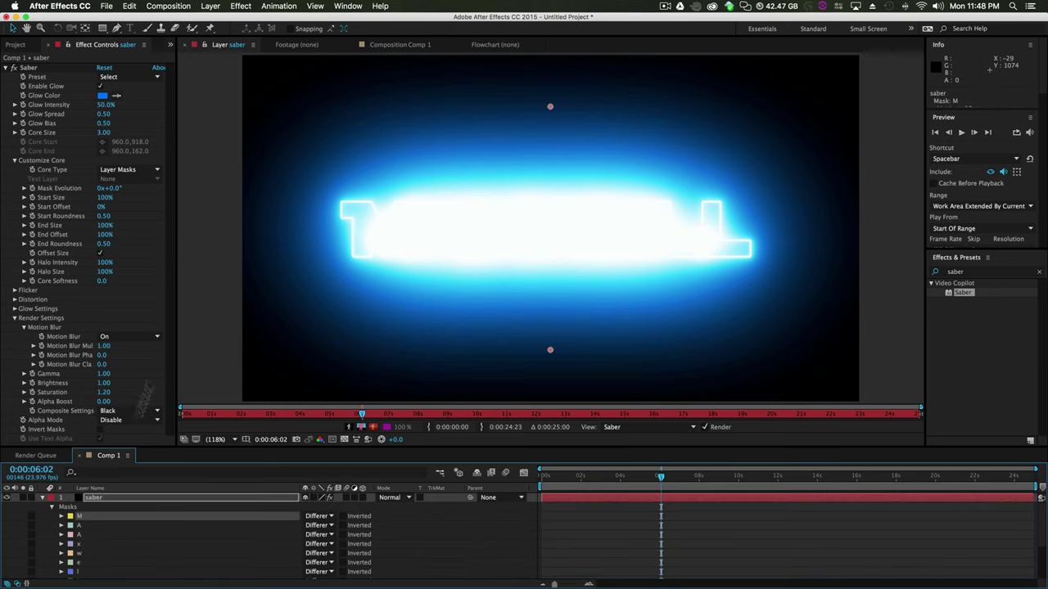
left_click(42, 498)
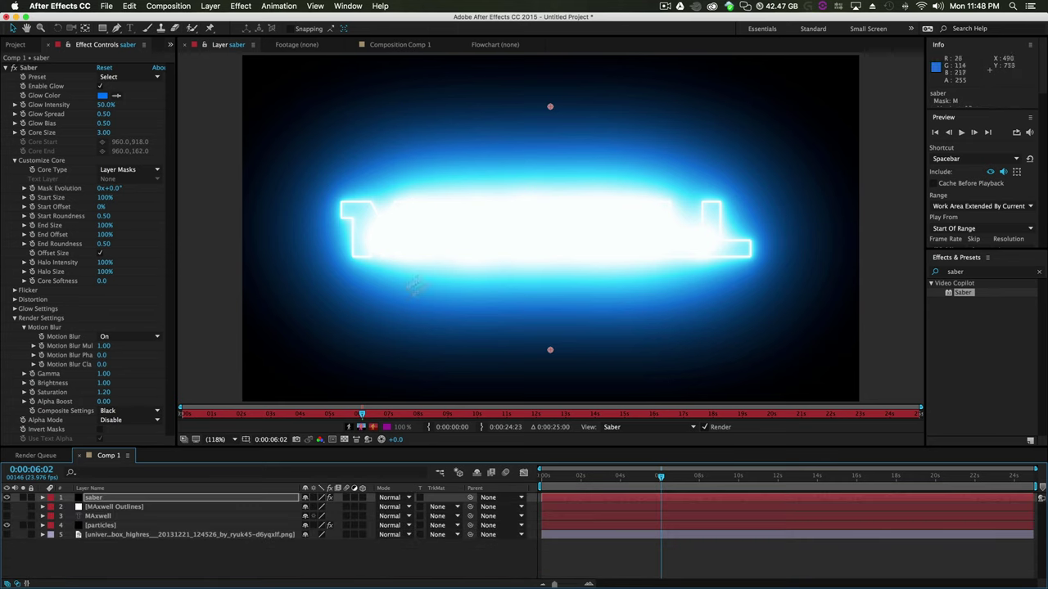
scroll(467, 262, "up", 3)
scroll(472, 262, "down", 4)
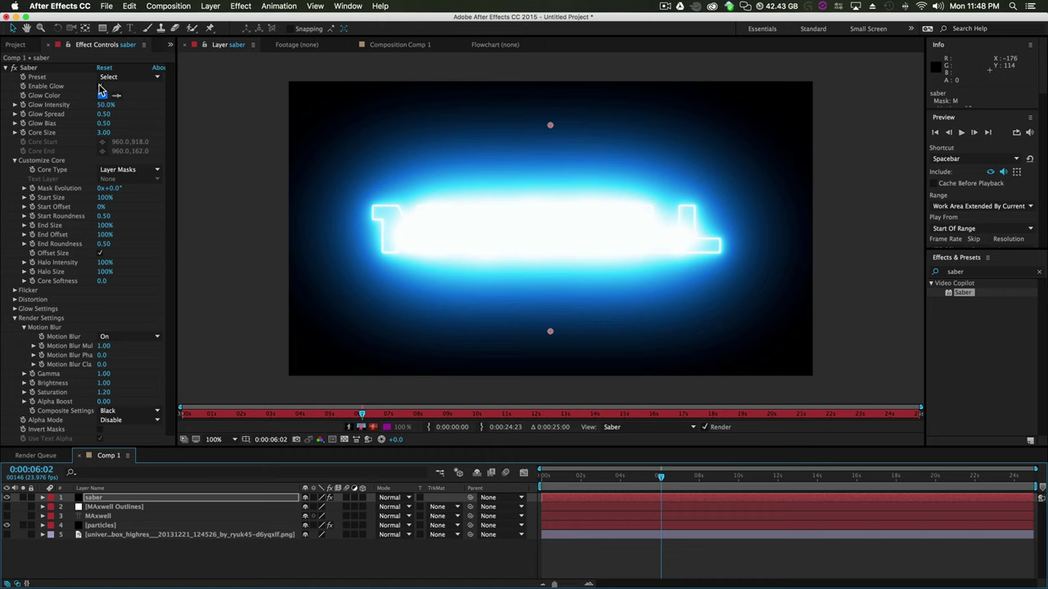
Lower the Saber Glow Intensity to 24%
left_click_drag(99, 104, 86, 102)
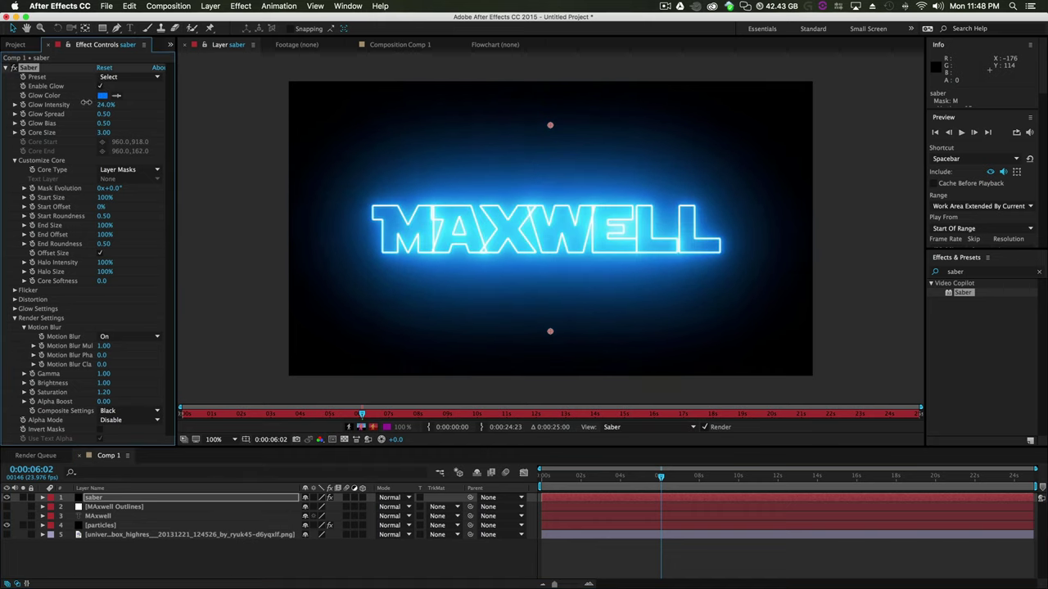
key("period")
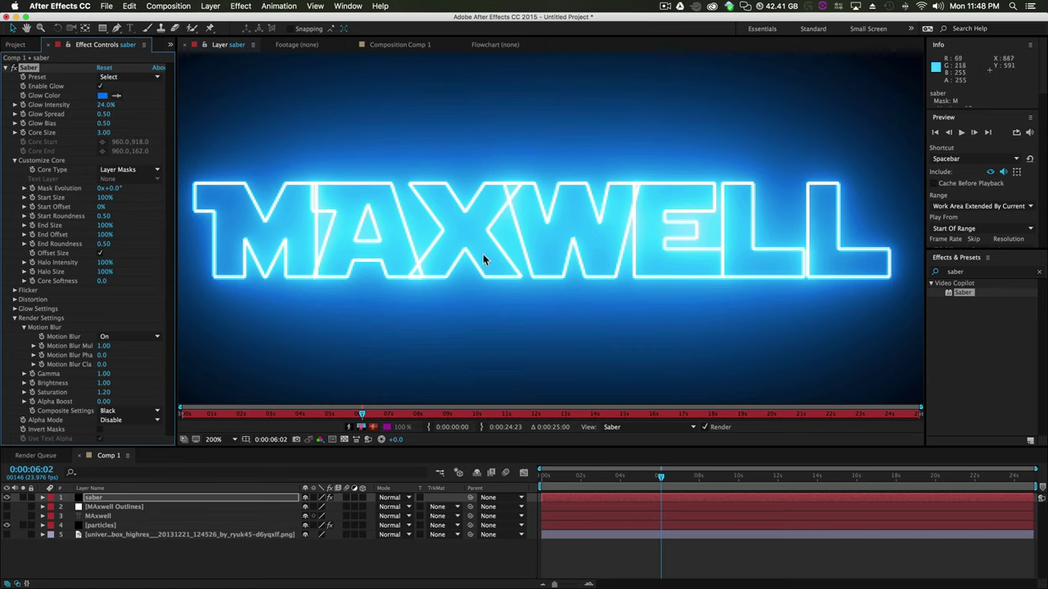
key("comma")
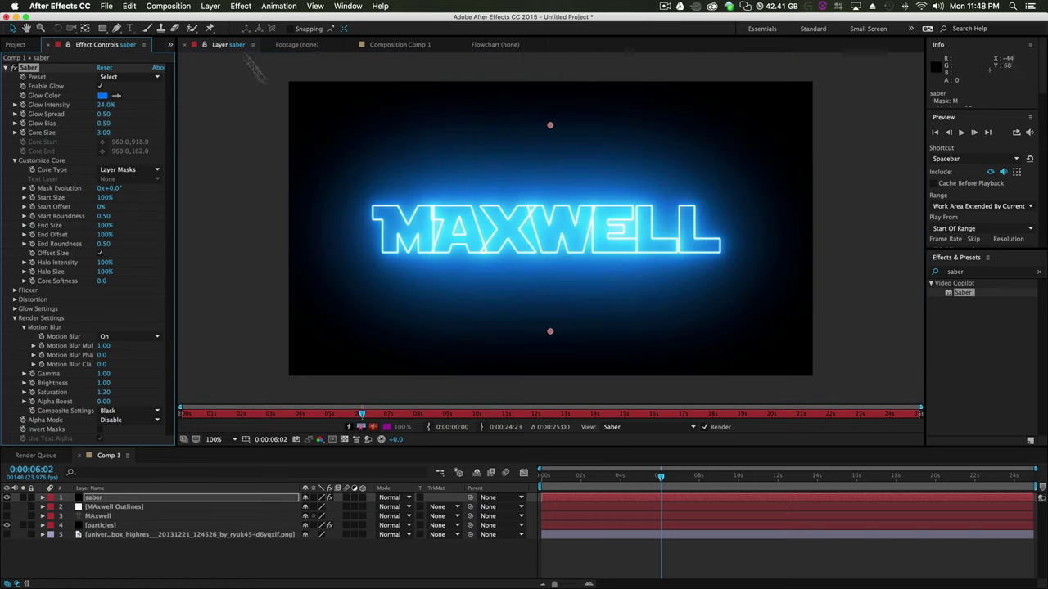
Turn the Saber effect off in Comp 1 and zoom to 400% on the M and A outlines
left_click(187, 44)
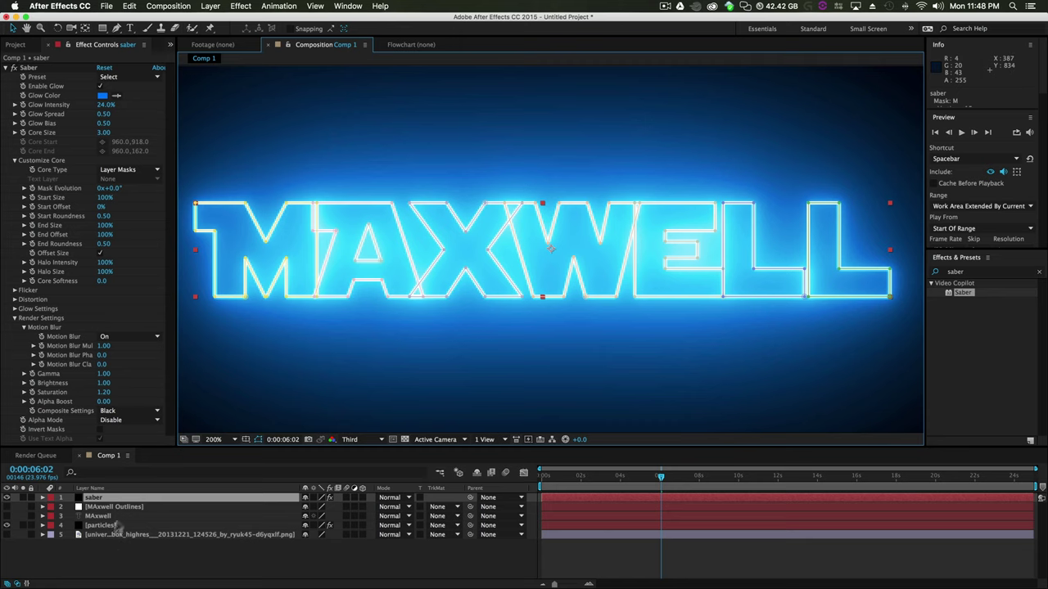
left_click(13, 68)
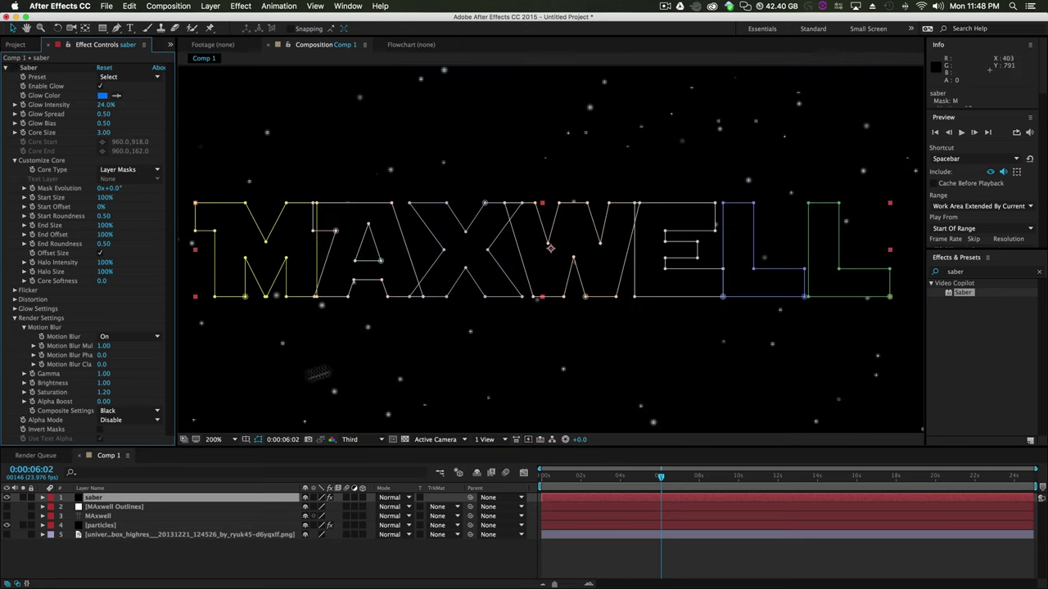
key("h")
left_click_drag(336, 325, 598, 321)
key("v")
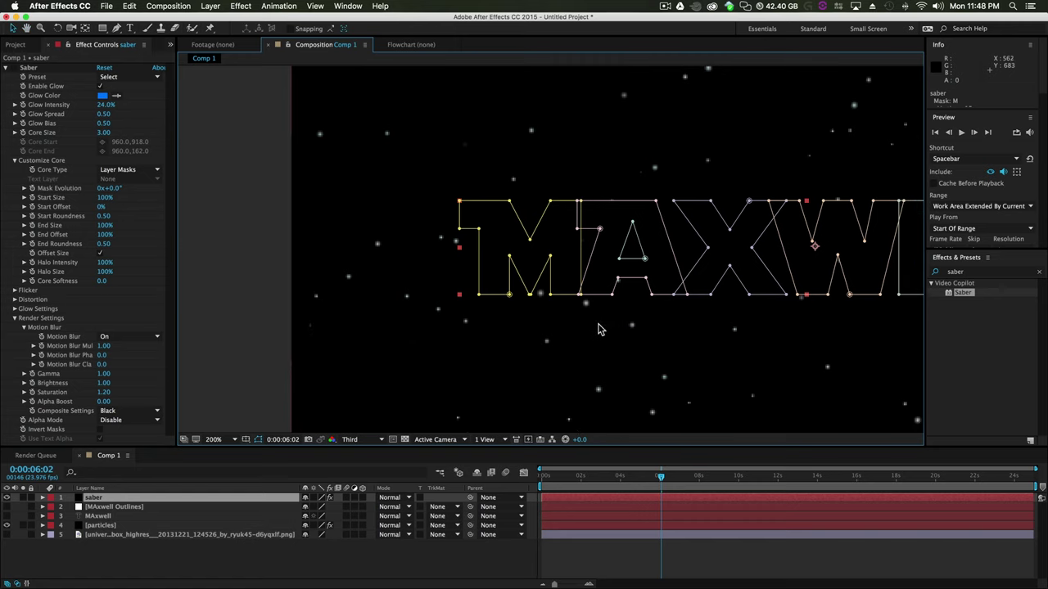
key("period")
key("period")
key("comma")
key("g")
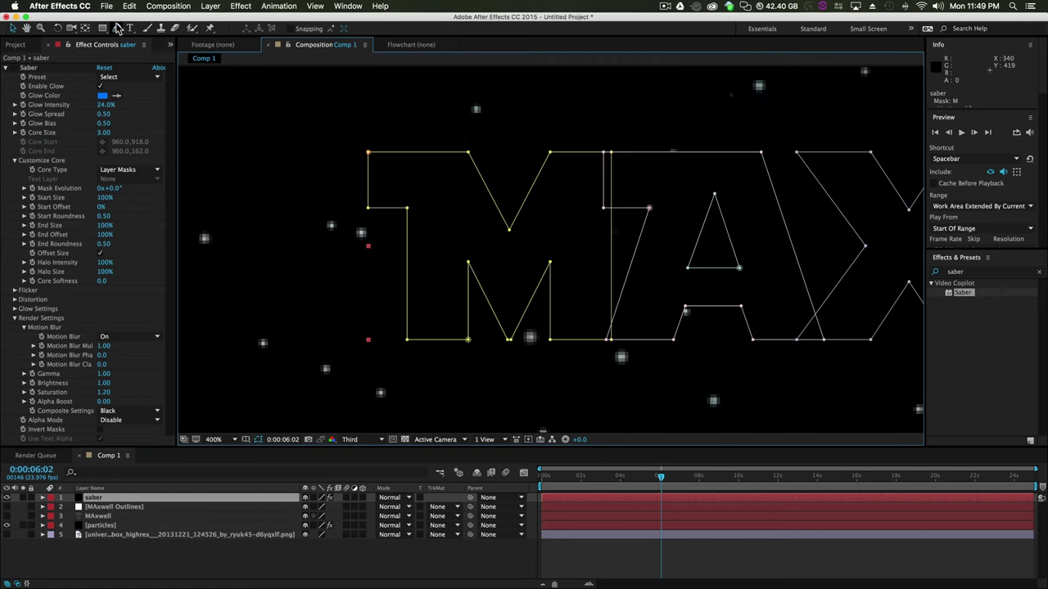